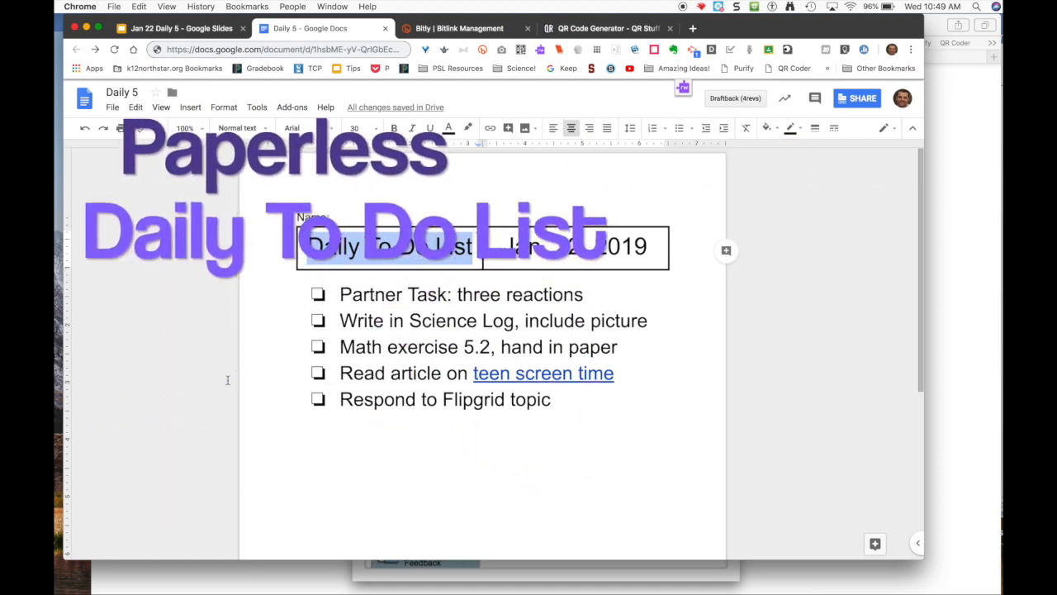
Change the end of the Daily 5 document address from /edit to /copy
{"action": "left_click", "coordinate": [165, 35]}
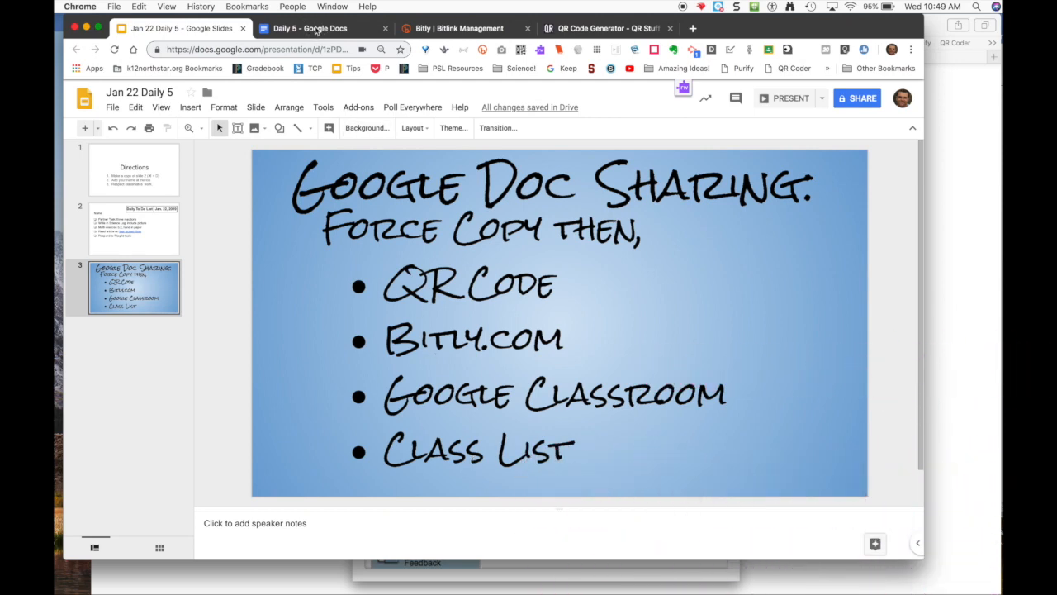
{"action": "left_click", "coordinate": [316, 31]}
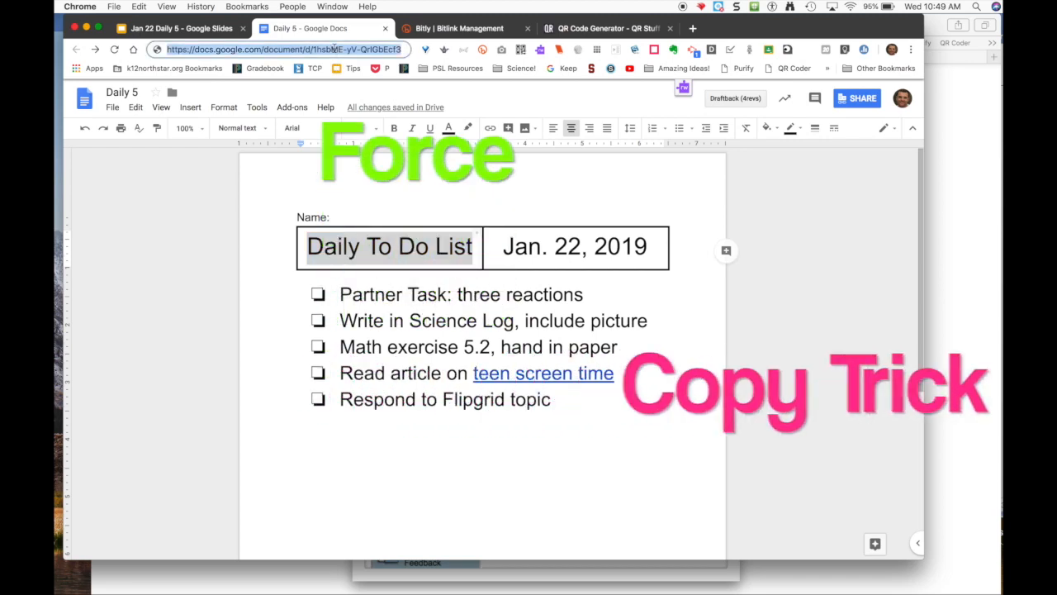
{"action": "key", "text": "BackSpace"}
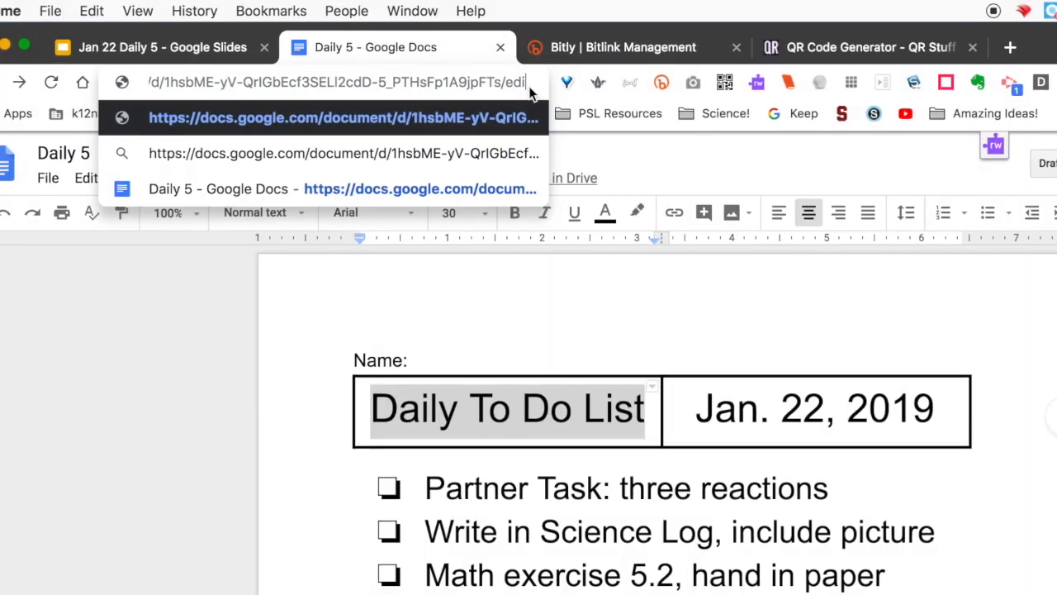
{"action": "type", "text": "t"}
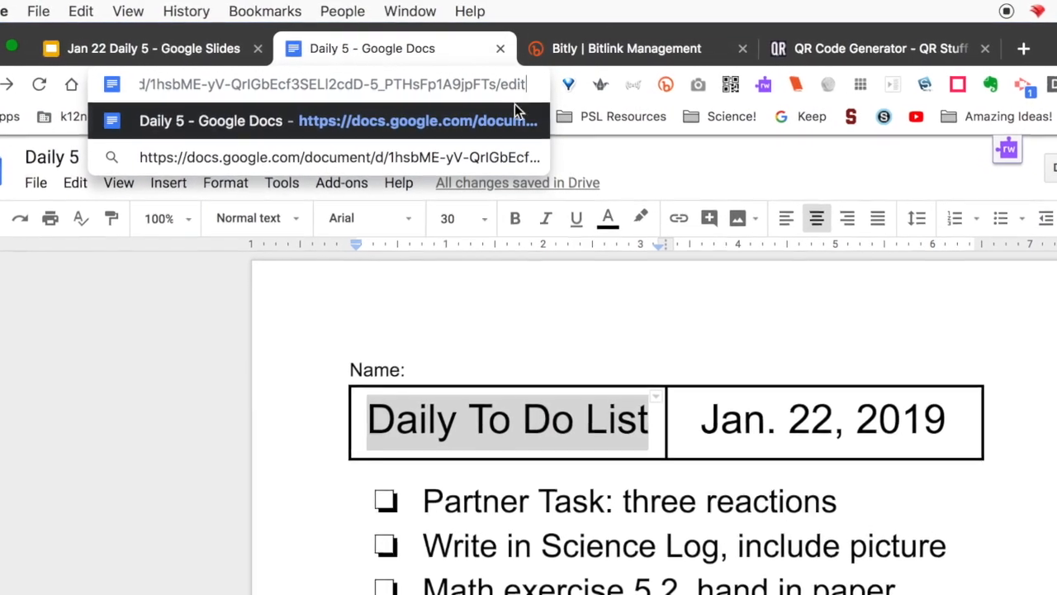
{"action": "left_click", "coordinate": [529, 83]}
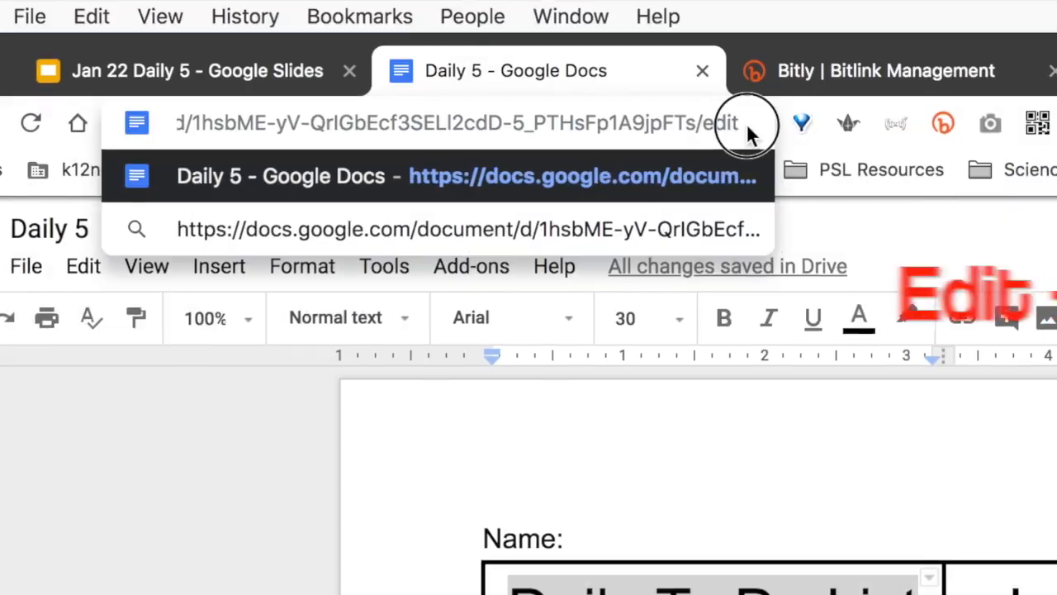
{"action": "double_click", "coordinate": [725, 123]}
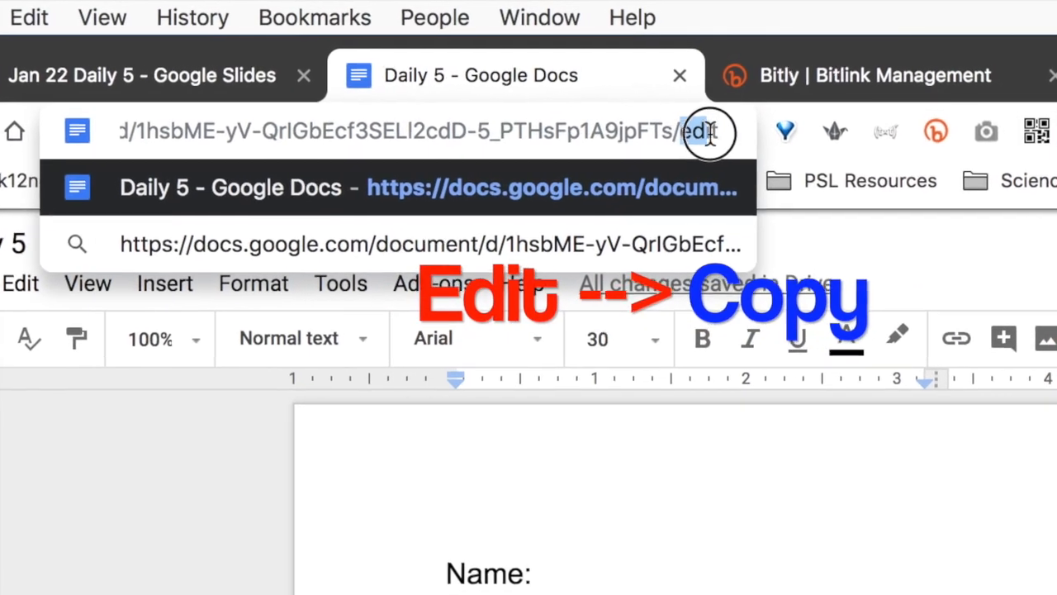
{"action": "type", "text": "copy"}
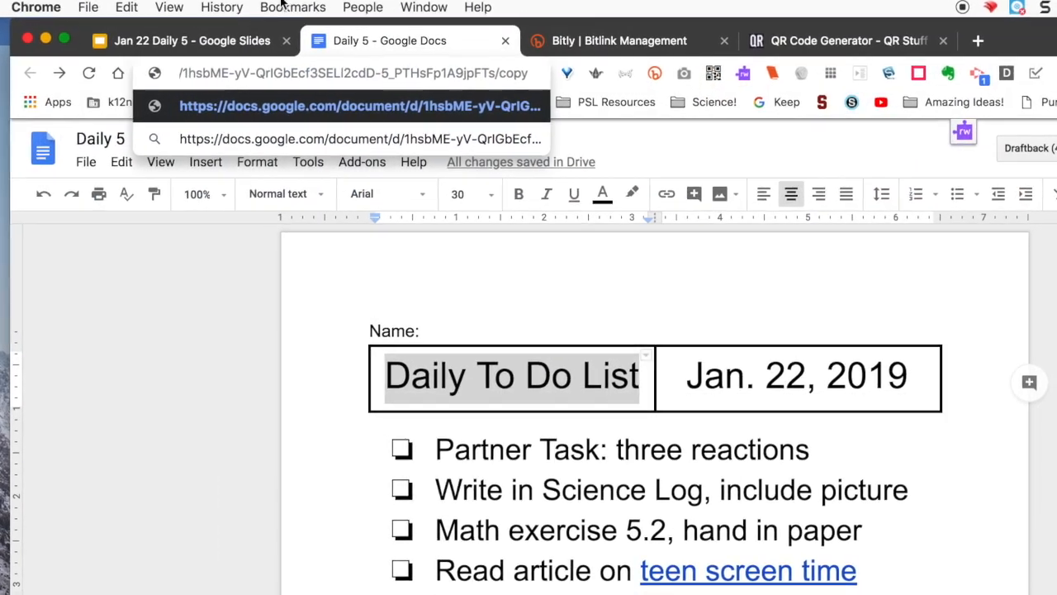
Select and copy the whole /copy address
{"action": "left_click", "coordinate": [126, 7]}
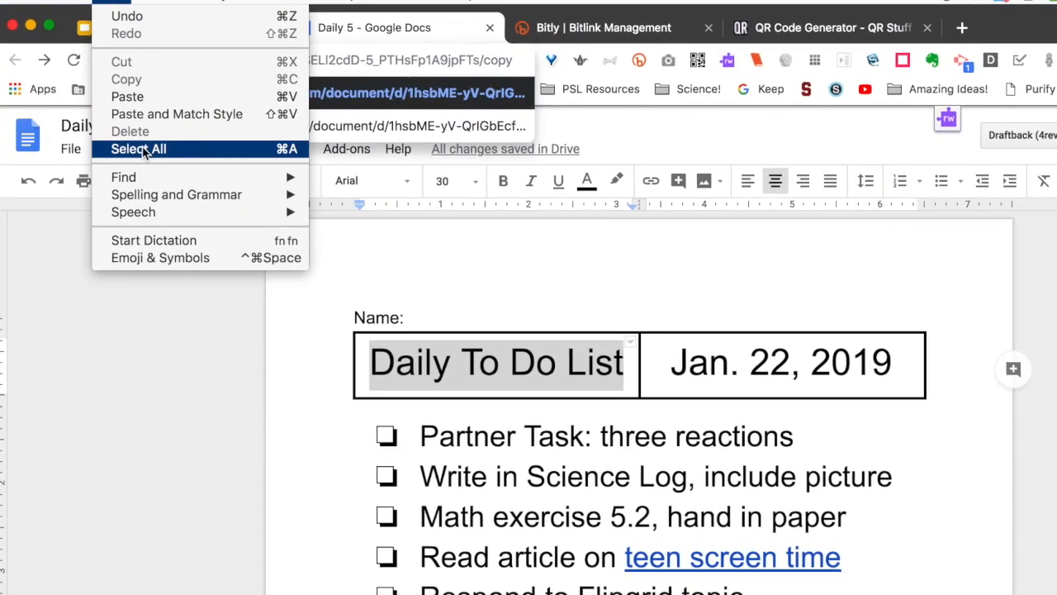
{"action": "left_click", "coordinate": [140, 149]}
{"action": "left_click", "coordinate": [126, 3]}
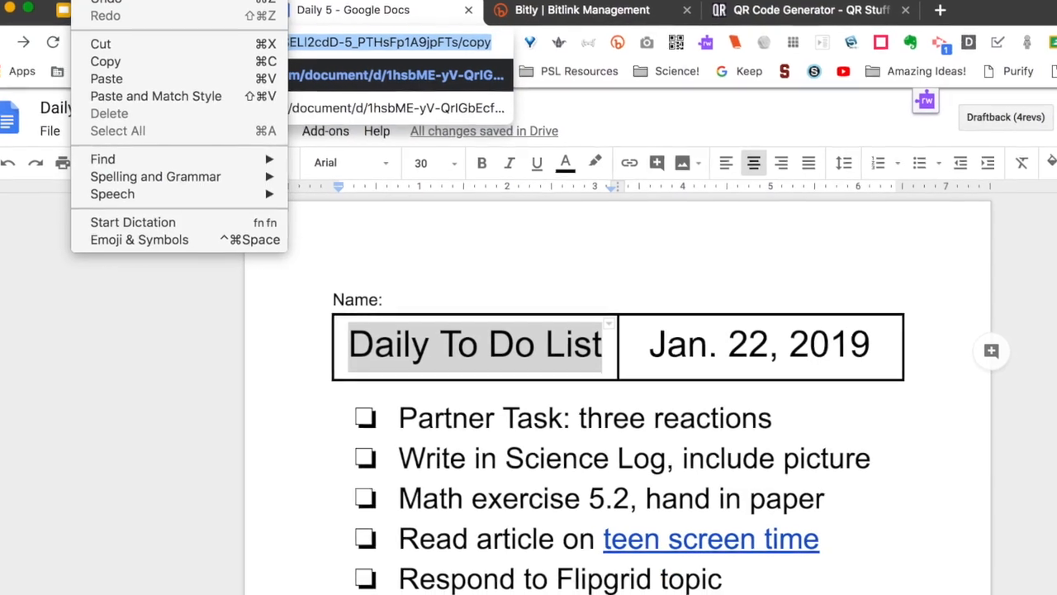
{"action": "left_click", "coordinate": [104, 61]}
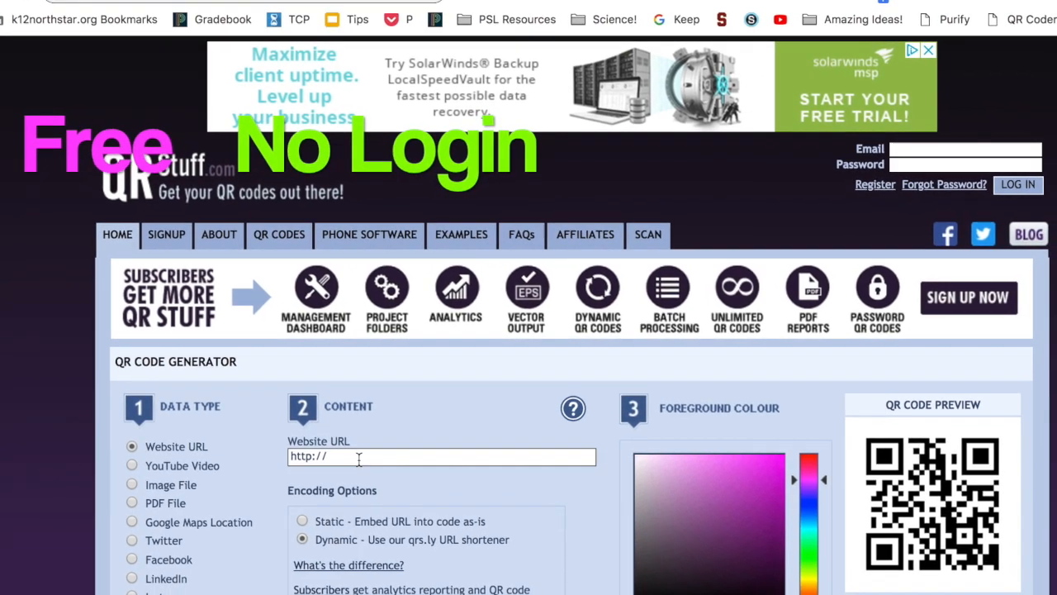
Paste the Daily 5 /copy address into QR Stuff's Website URL field and generate its QR code
{"action": "left_click", "coordinate": [358, 459]}
{"action": "key", "text": "super+v"}
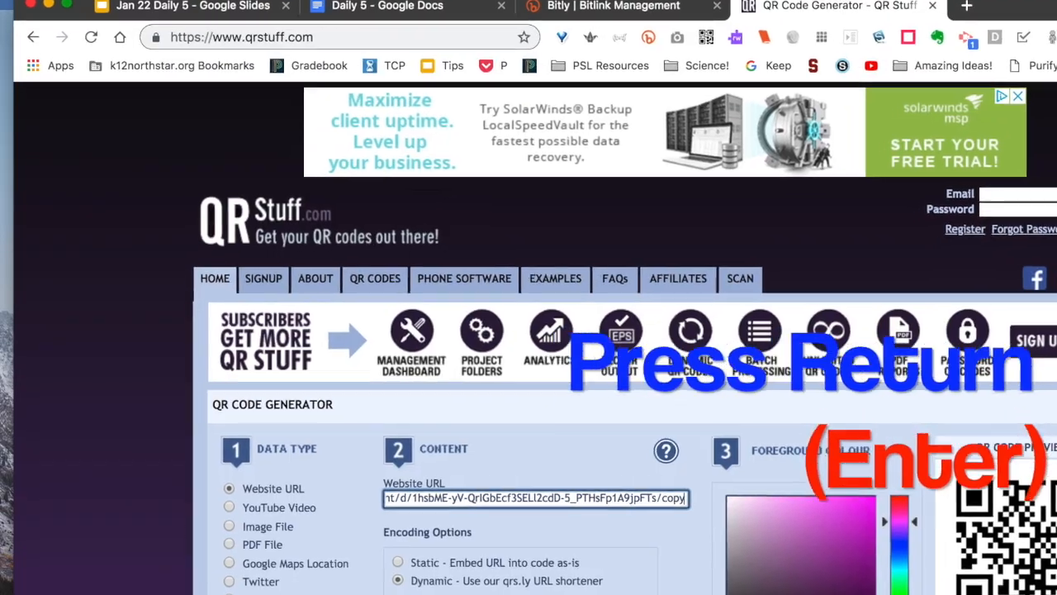
{"action": "key", "text": "Return"}
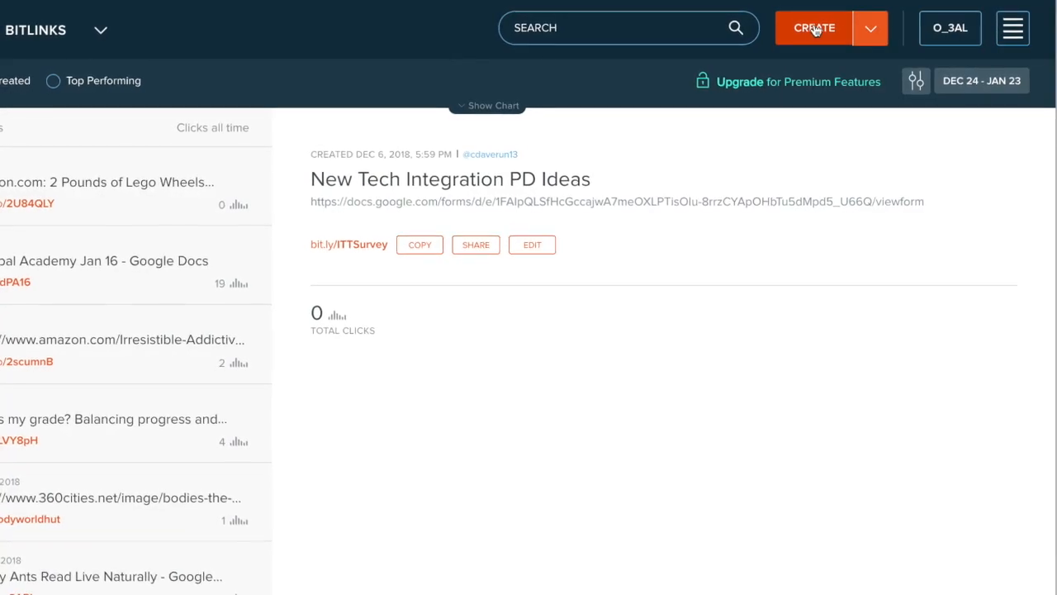
Shorten the /copy address in Bitly, customising the back-half to the teacher's name plus Jan23
{"action": "left_click", "coordinate": [802, 31]}
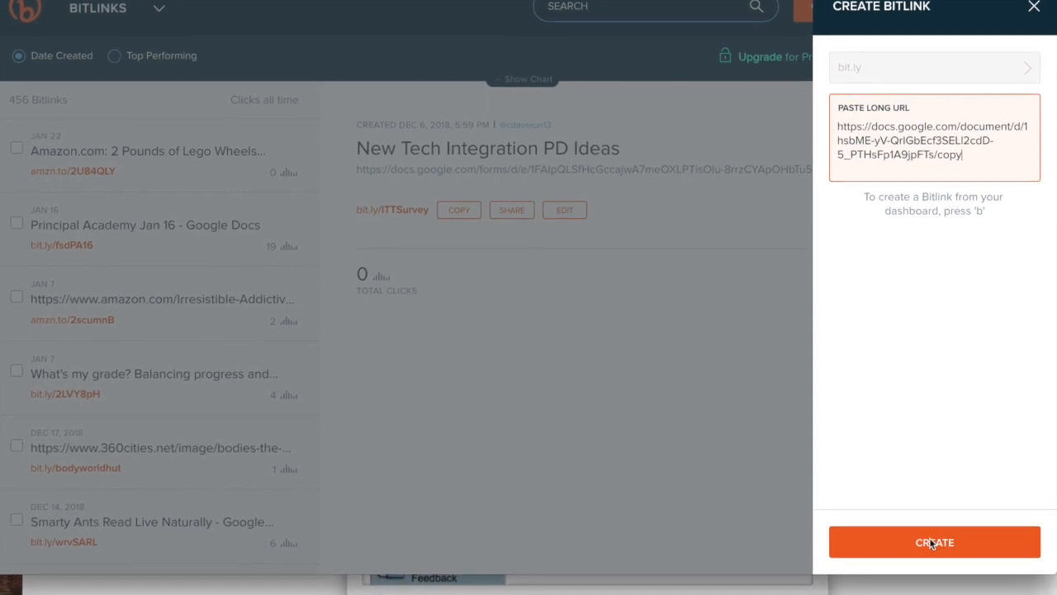
{"action": "left_click", "coordinate": [934, 542]}
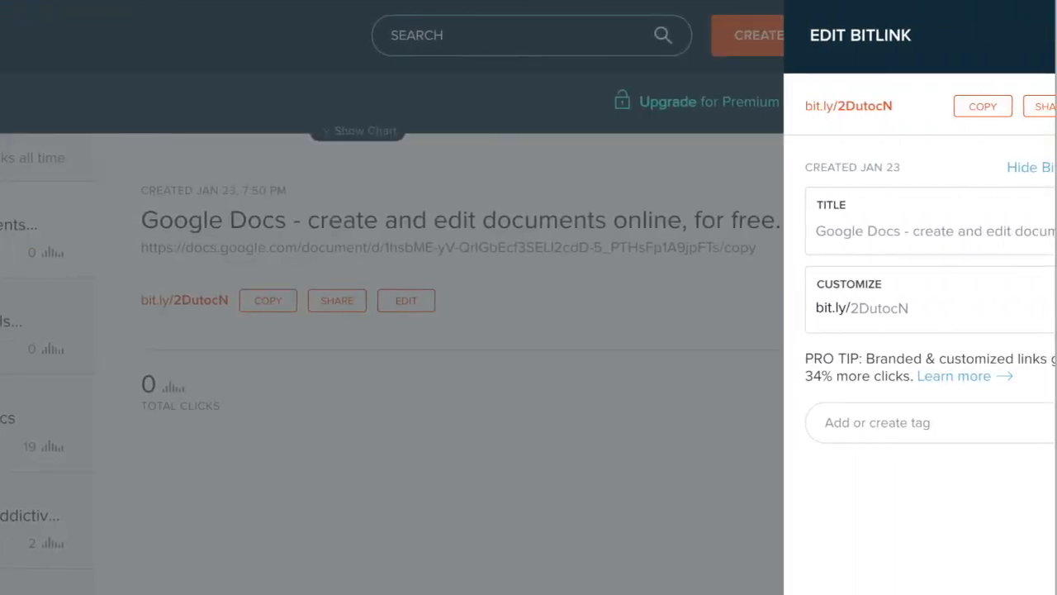
{"action": "left_click_drag", "start_coordinate": [818, 314], "coordinate": [862, 312]}
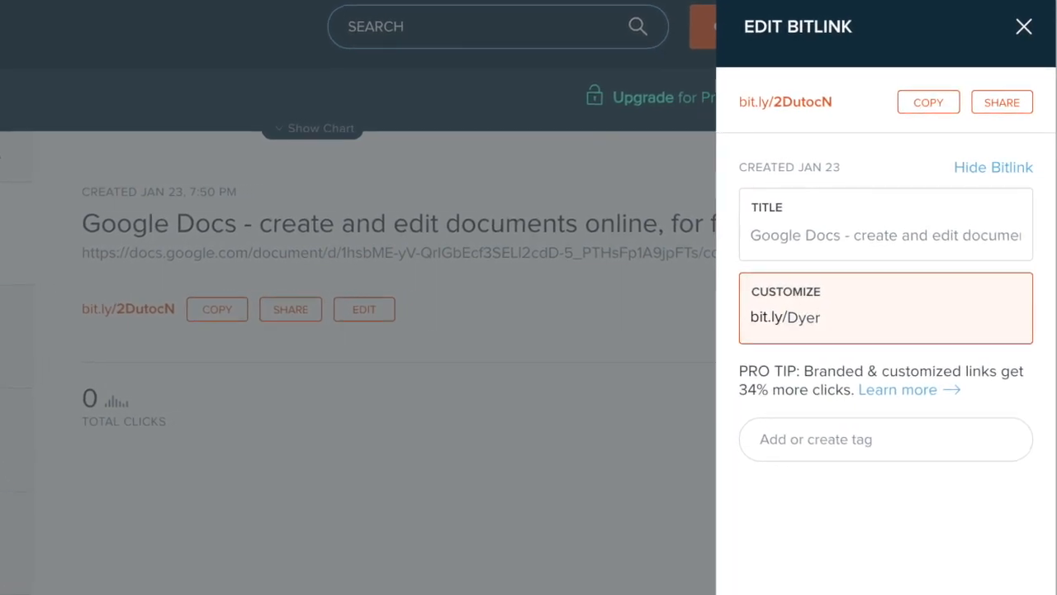
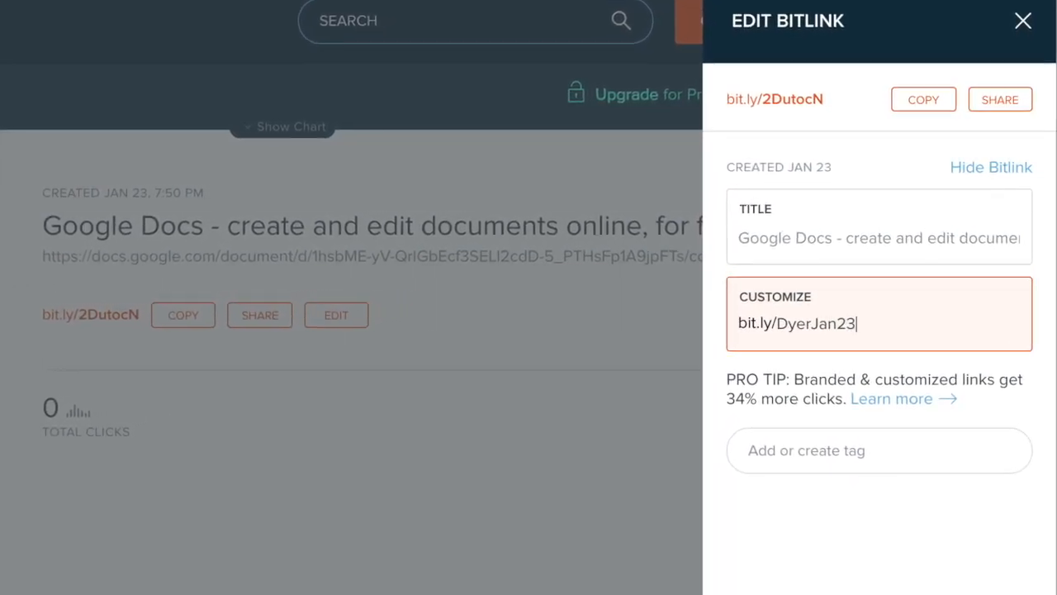
{"action": "key", "text": "Return"}
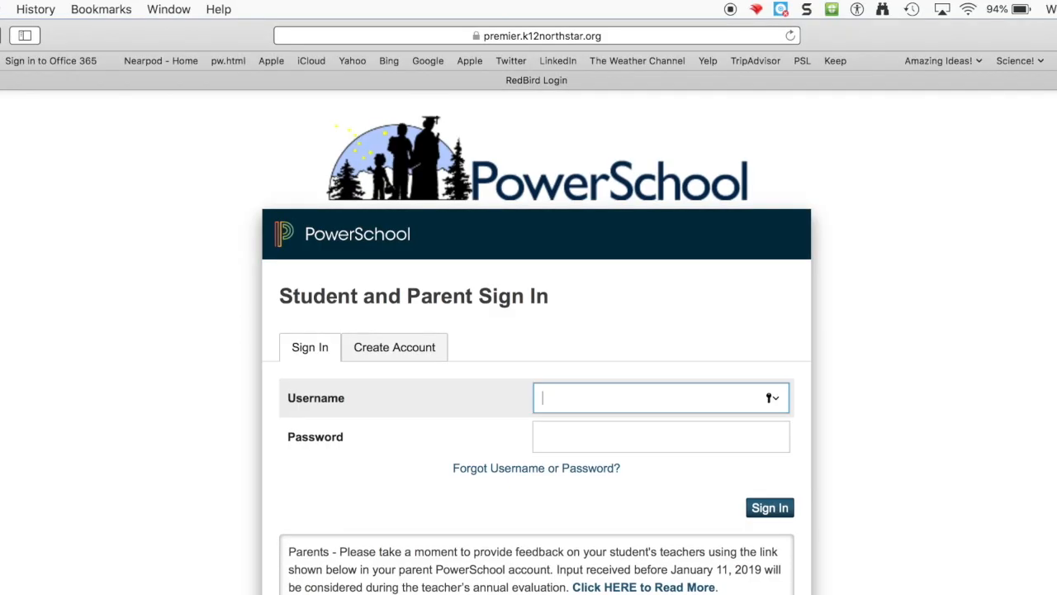
Open the custom bit.ly short link and make a copy of Daily 5
{"action": "left_click", "coordinate": [455, 37]}
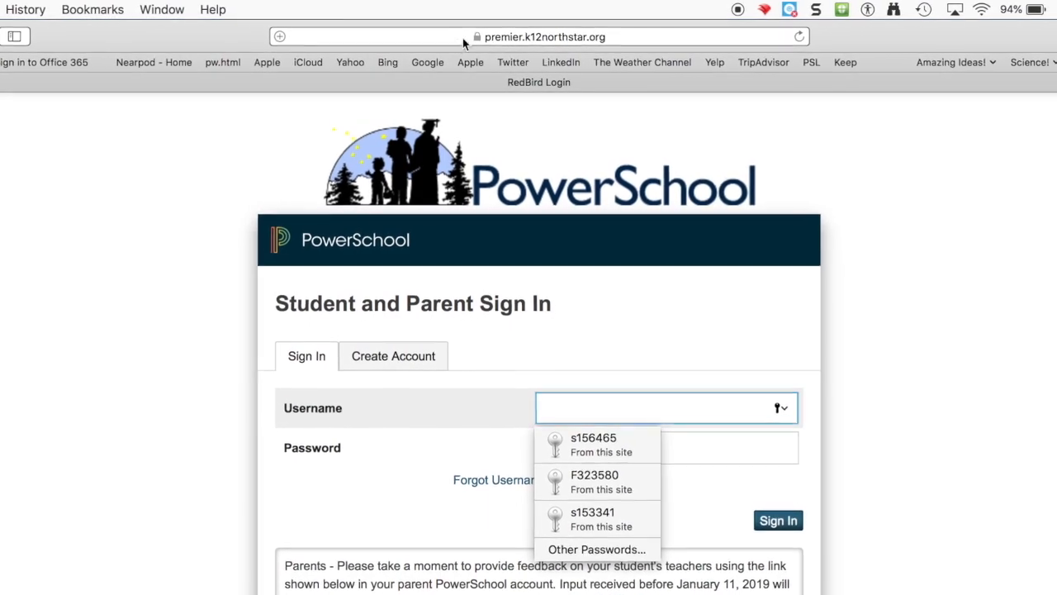
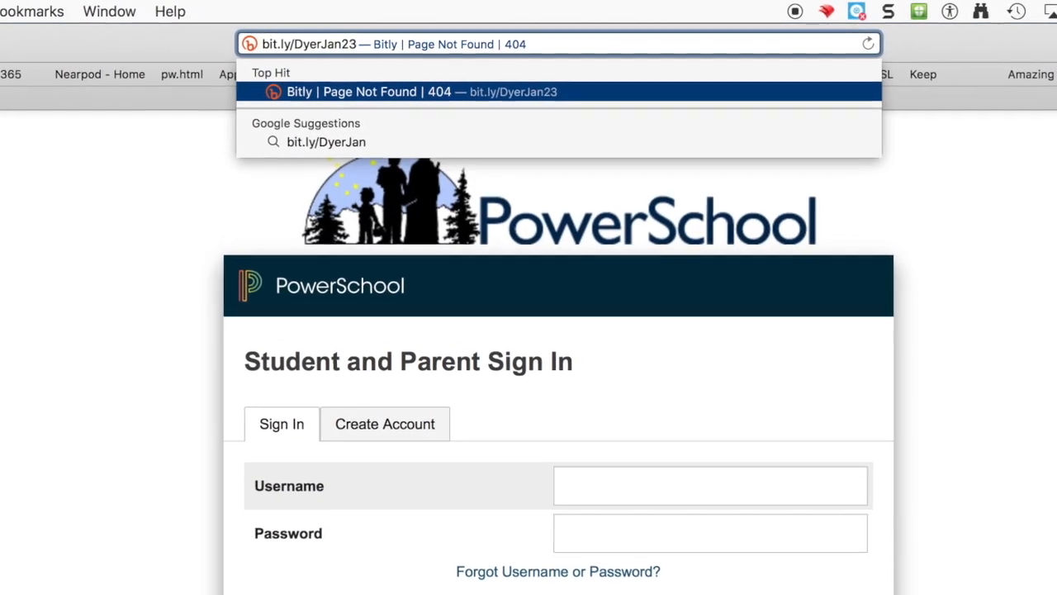
{"action": "key", "text": "Return"}
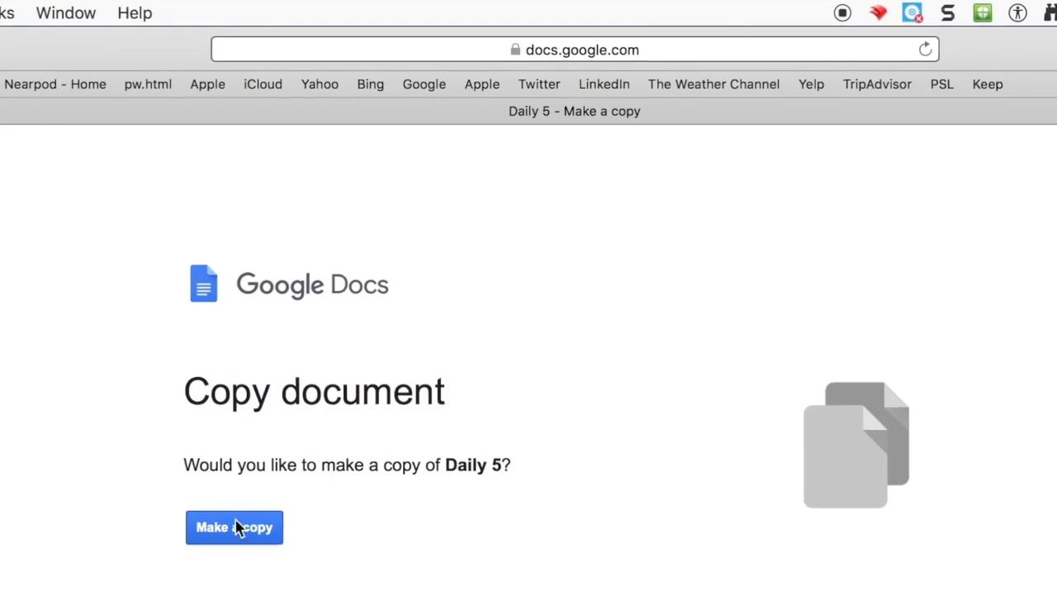
{"action": "left_click", "coordinate": [238, 541]}
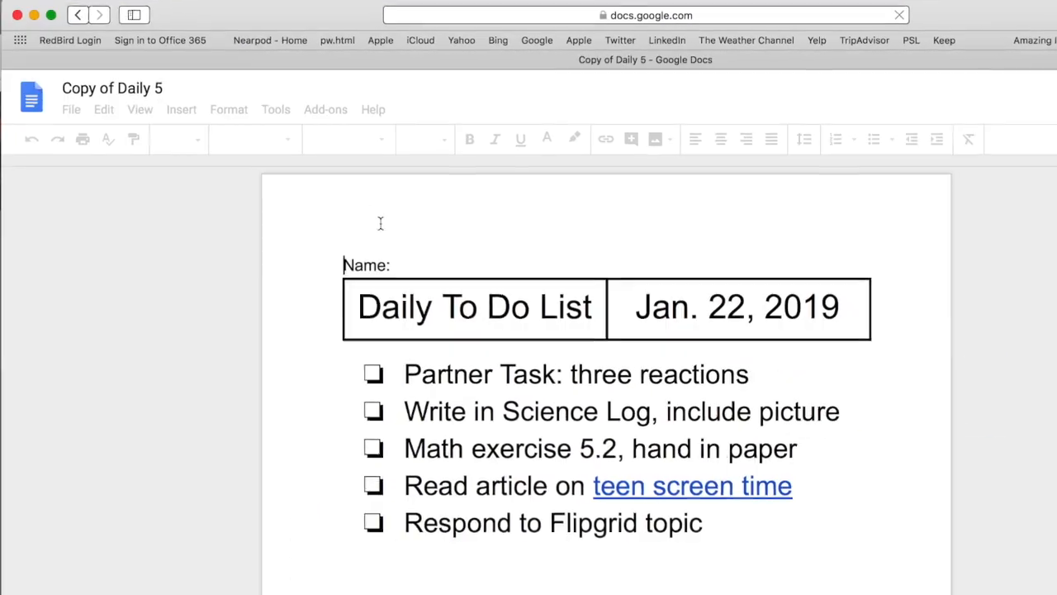
Enter the student's name after Name: and retitle the copy 'Jan 23 <student name> Daily 5'
{"action": "left_click", "coordinate": [455, 295]}
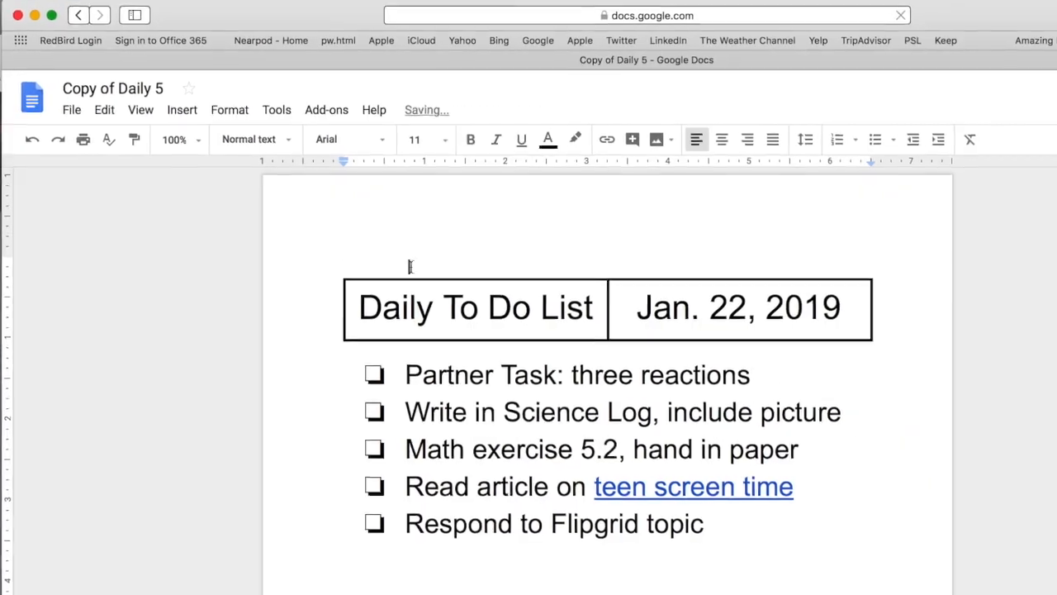
{"action": "type", "text": "Jon"}
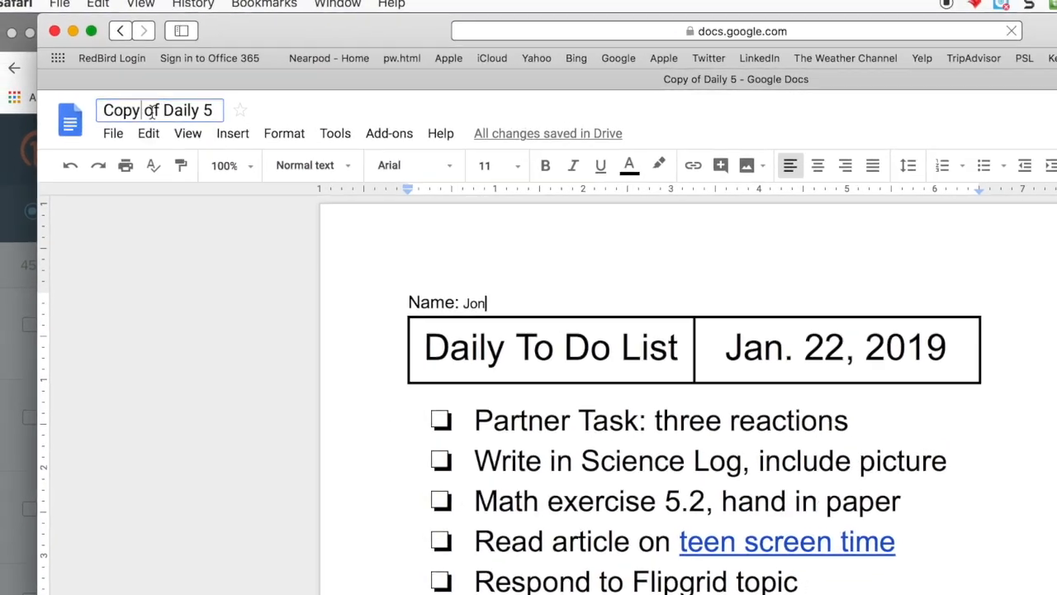
{"action": "left_click", "coordinate": [88, 105]}
{"action": "type", "text": "Jan 23 Jon Daily 5"}
{"action": "key", "text": "Return"}
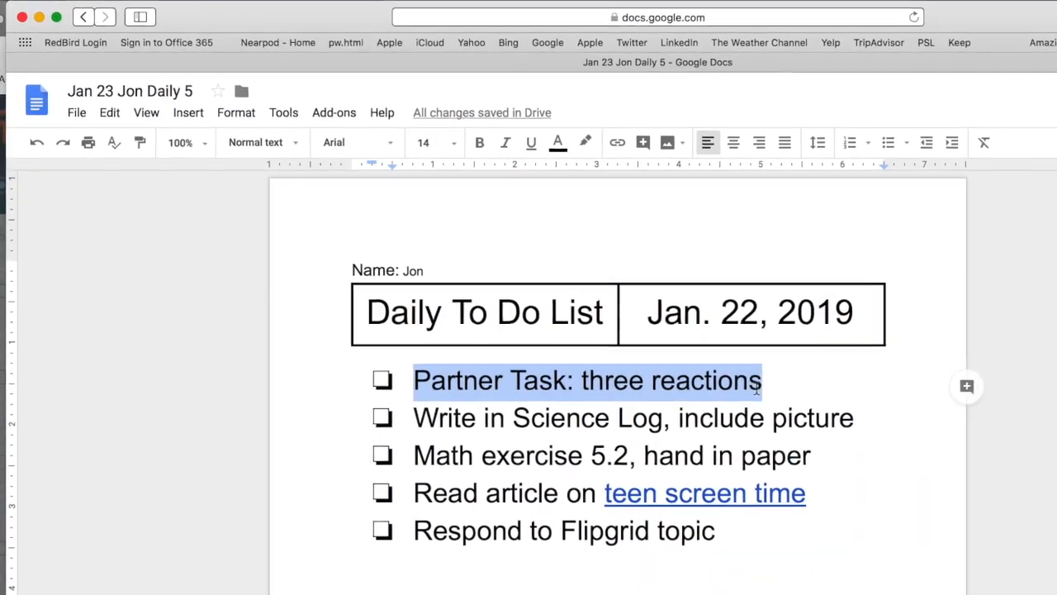
Highlight the Partner Task line in yellow and select the Math exercise 5.2 line
{"action": "left_click", "coordinate": [594, 145]}
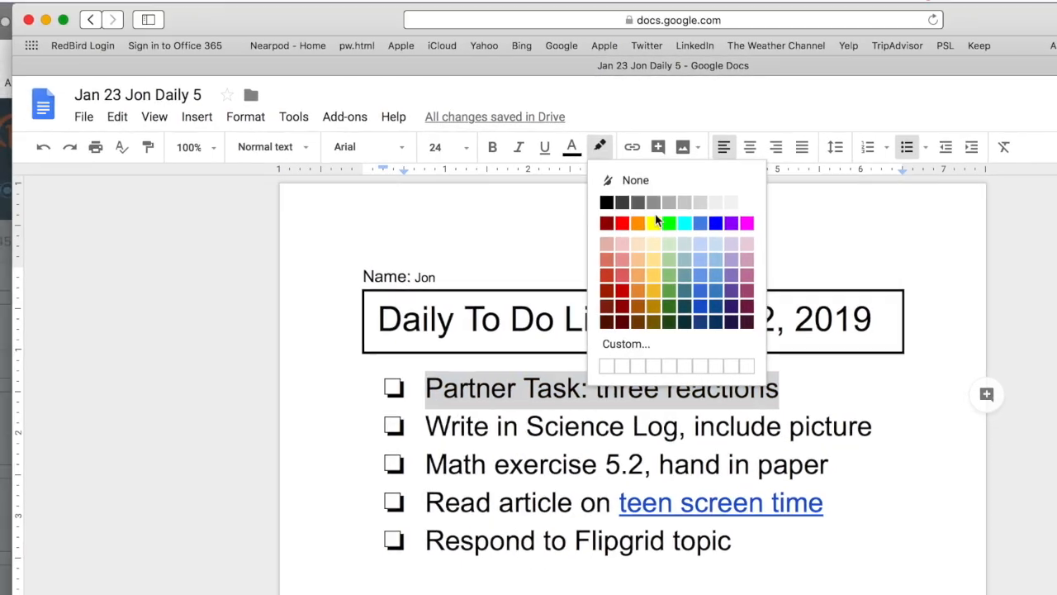
{"action": "left_click", "coordinate": [648, 223]}
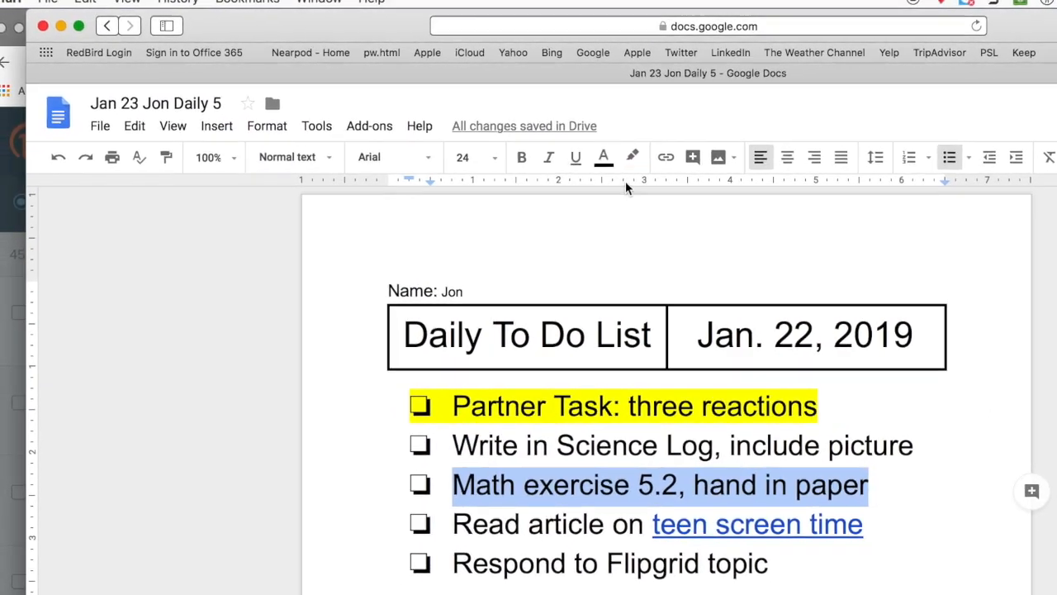
{"action": "left_click", "coordinate": [452, 485]}
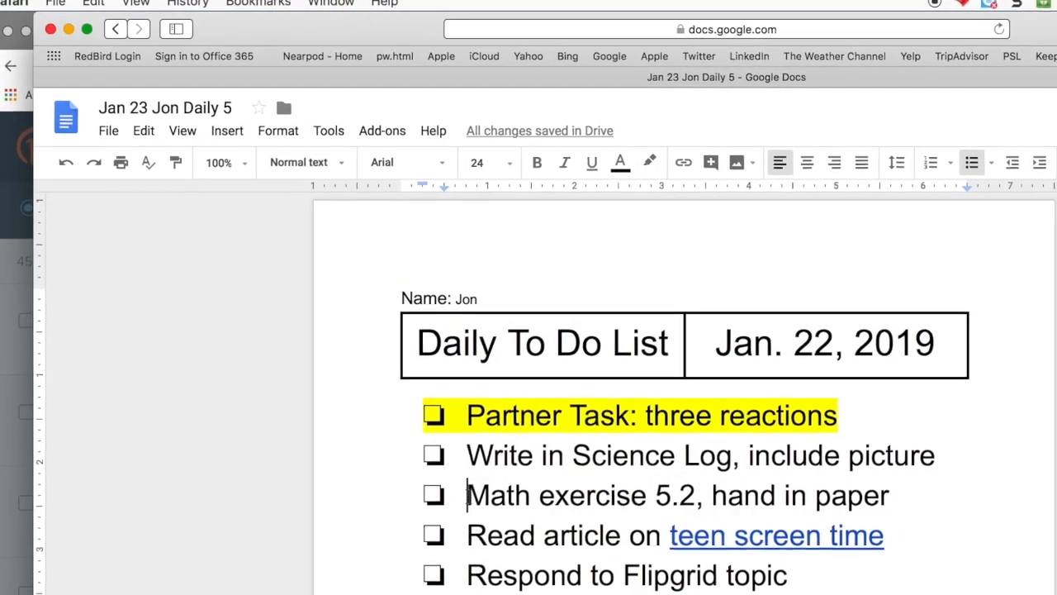
{"action": "left_click_drag", "start_coordinate": [467, 496], "coordinate": [486, 425]}
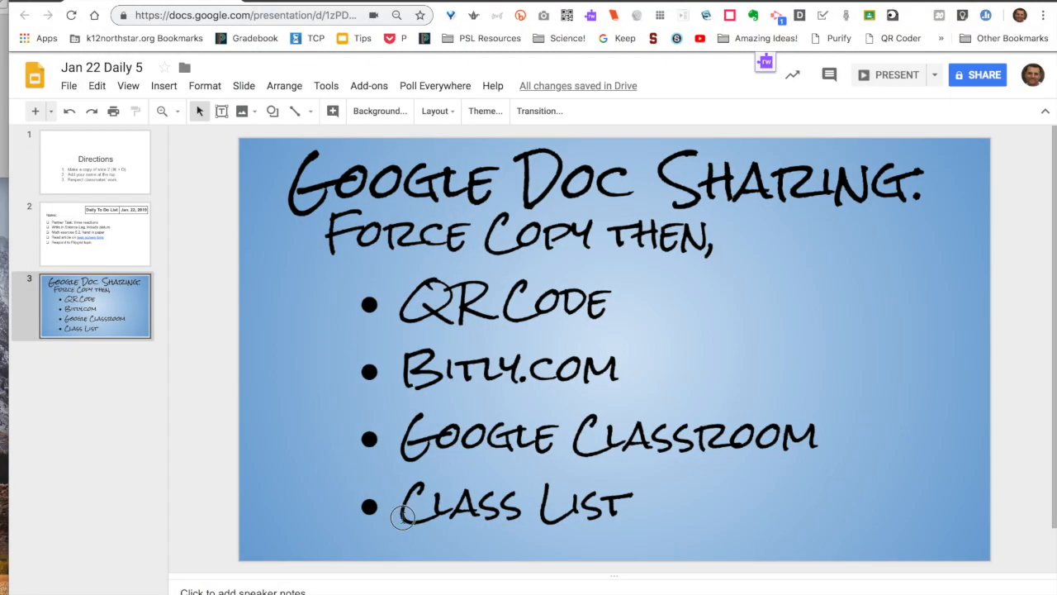
Select the Class List bullet text on the sharing-methods slide
{"action": "left_click_drag", "start_coordinate": [402, 516], "coordinate": [586, 510]}
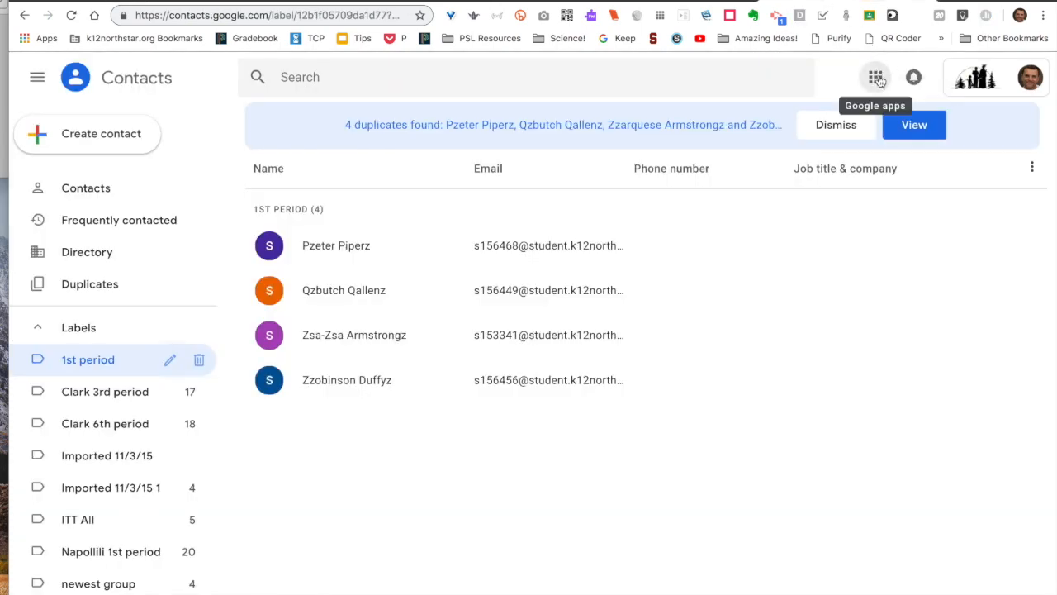
Open Google Contacts from the apps grid to view the 1st period label
{"action": "left_click", "coordinate": [877, 78]}
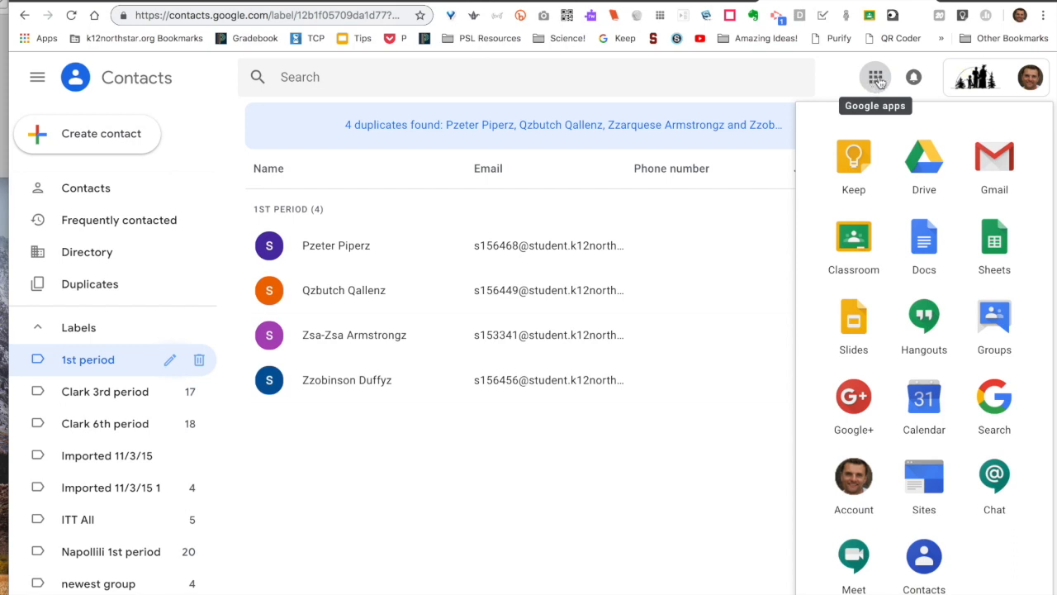
{"action": "left_click", "coordinate": [926, 574]}
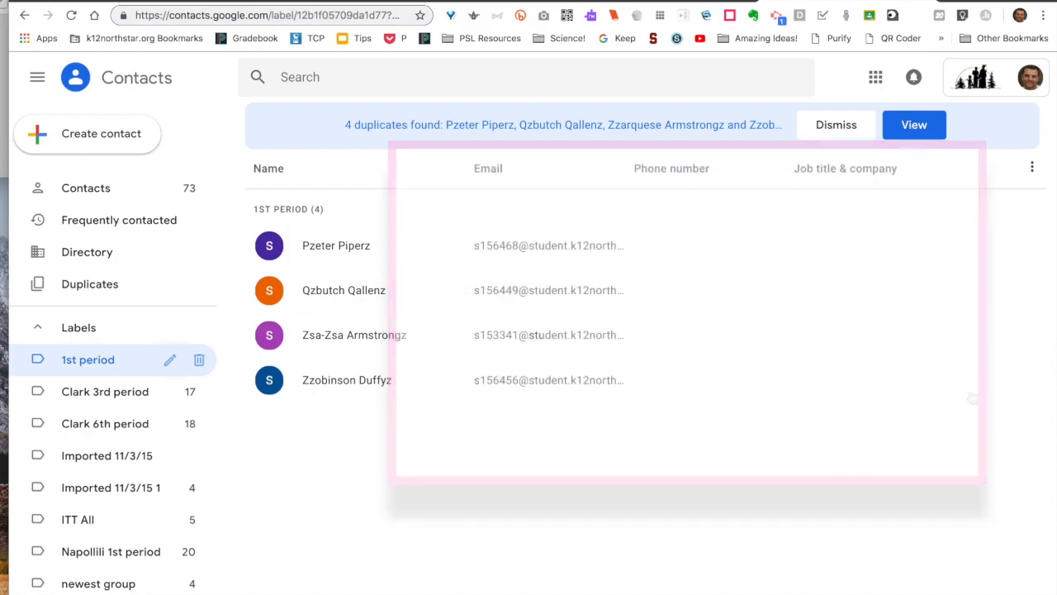
{"action": "left_click", "coordinate": [200, 38]}
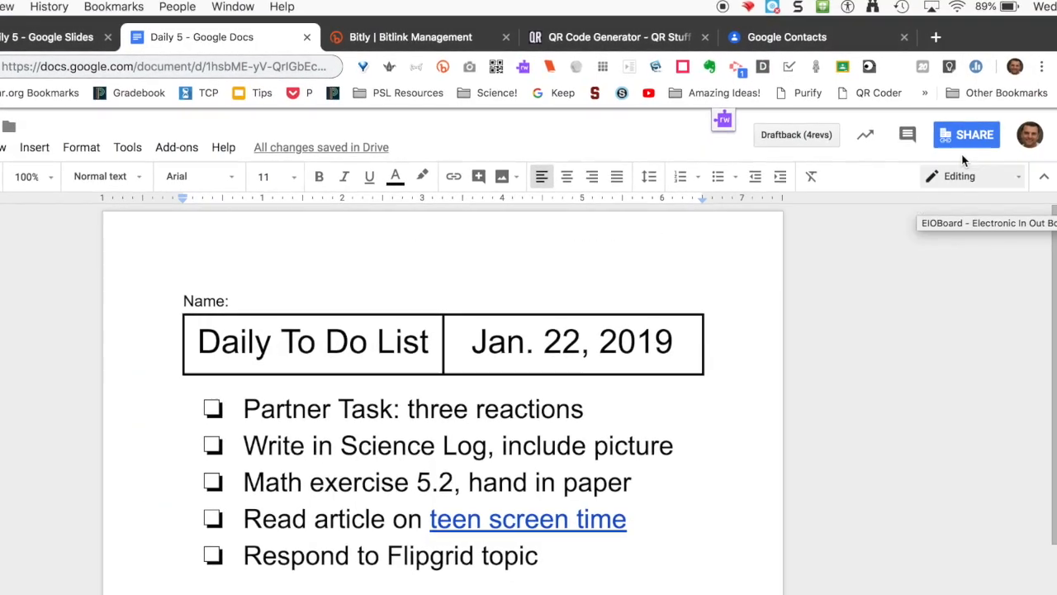
Share Daily 5 view-only with the 1st period group, with the note 'Go to file men and make a copy'
{"action": "left_click", "coordinate": [968, 142]}
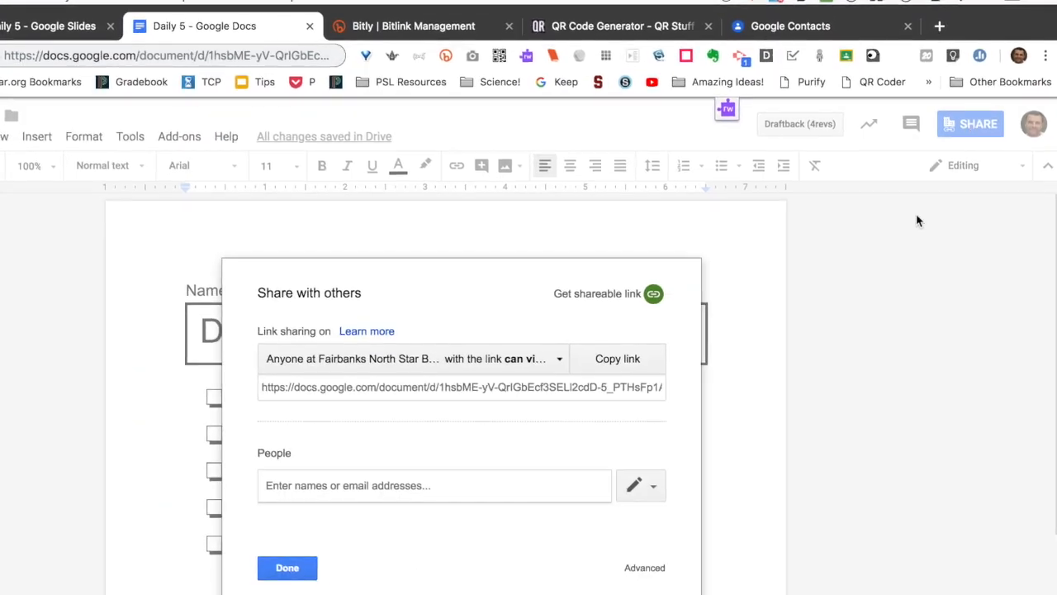
{"action": "left_click", "coordinate": [659, 477]}
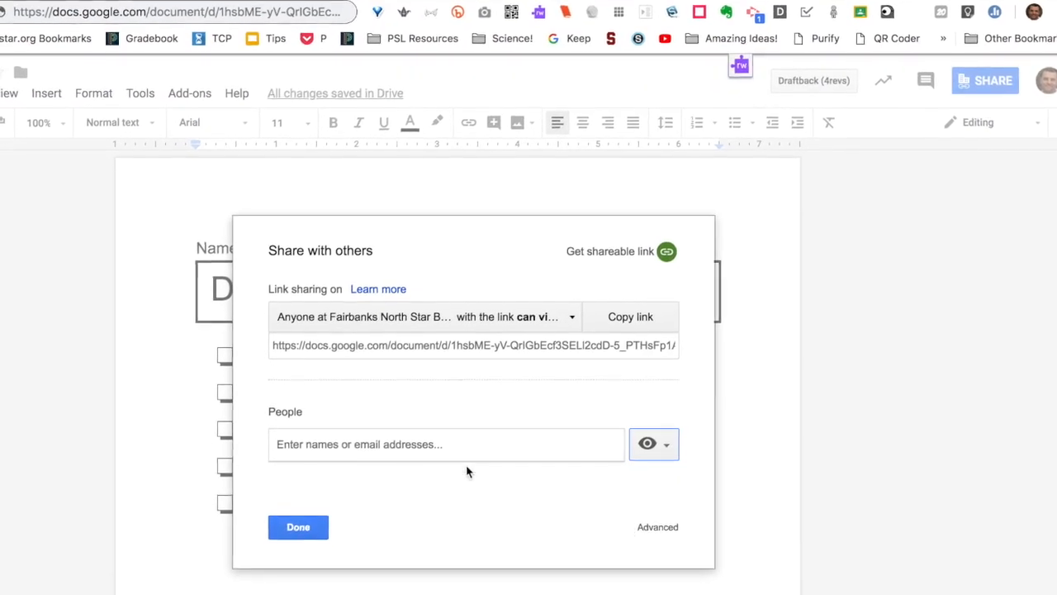
{"action": "left_click", "coordinate": [401, 428]}
{"action": "type", "text": "1st"}
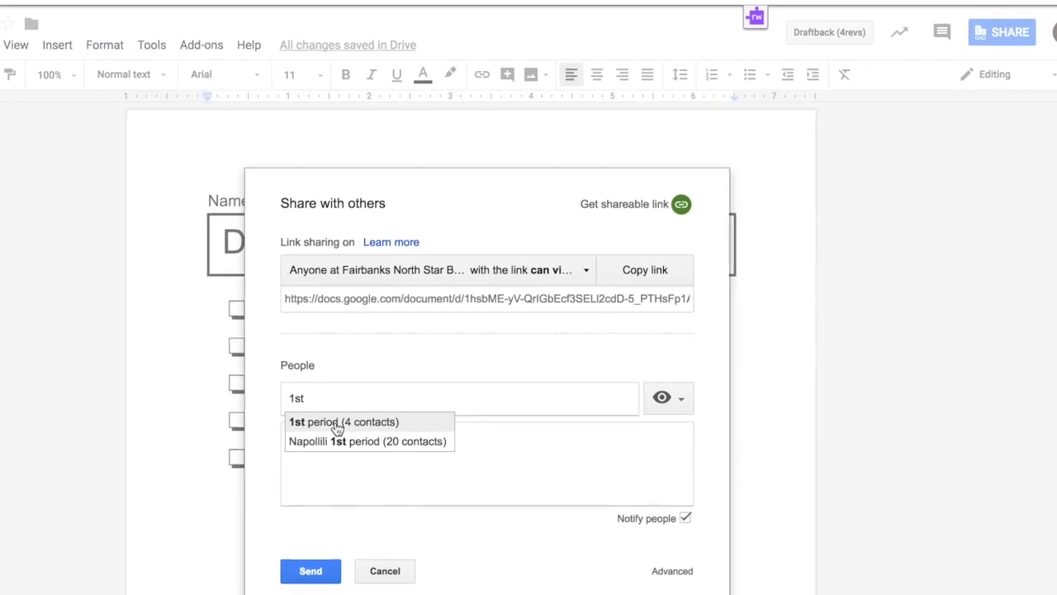
{"action": "left_click", "coordinate": [340, 430]}
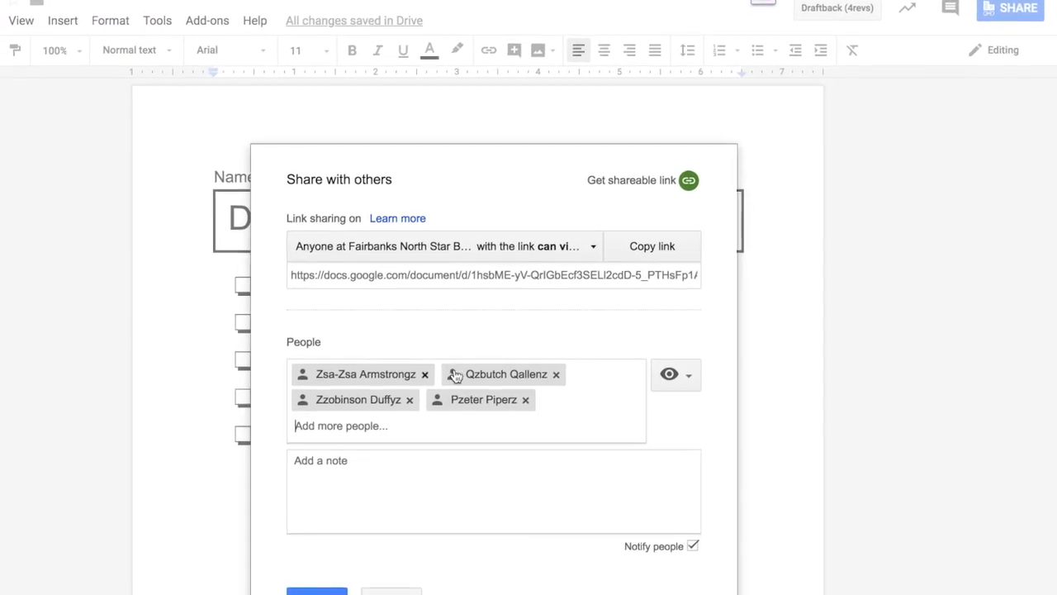
{"action": "left_click", "coordinate": [368, 447]}
{"action": "type", "text": "Go to file men and make a copy."}
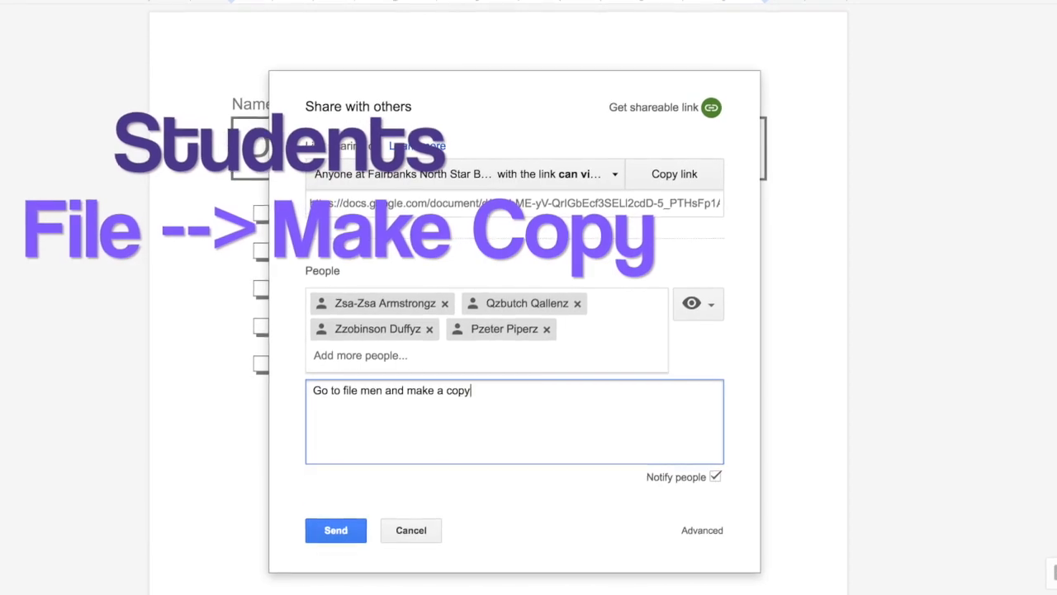
{"action": "left_click", "coordinate": [330, 533]}
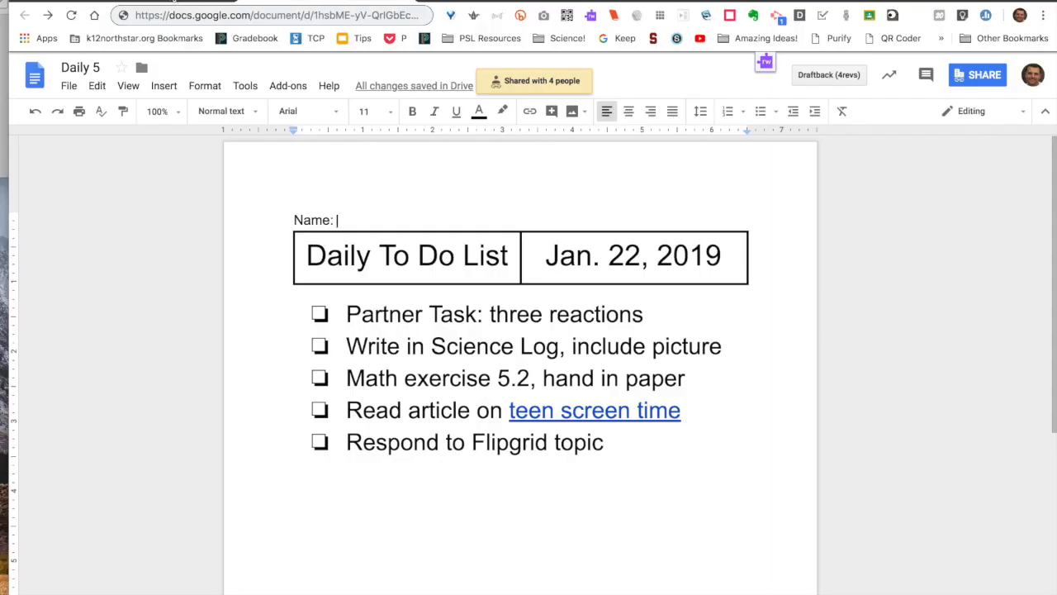
{"action": "left_click", "coordinate": [174, 1]}
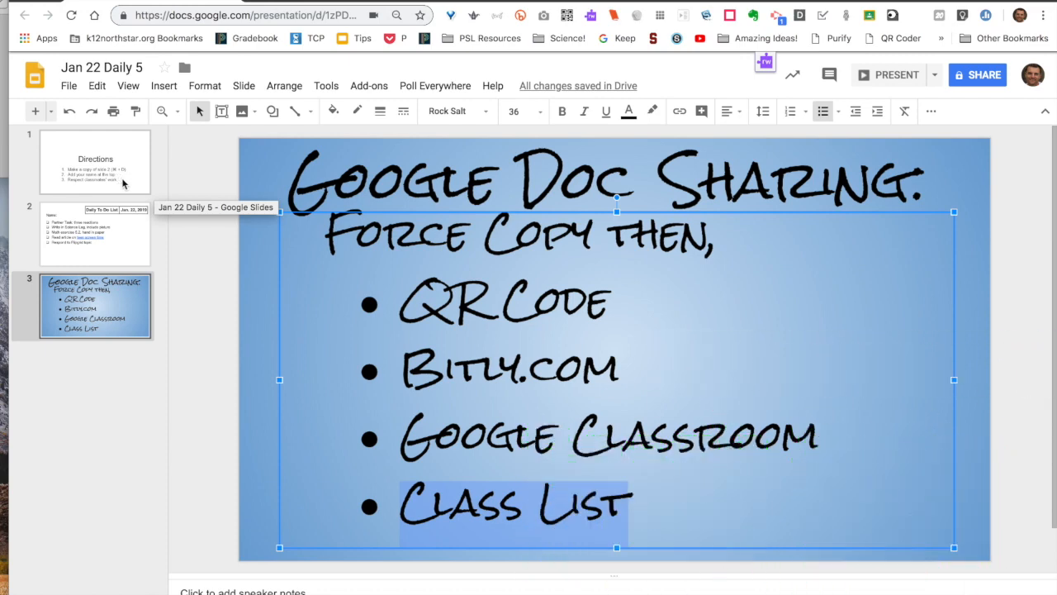
Duplicate the Daily To Do List slide after checking the Directions slide
{"action": "left_click", "coordinate": [100, 257]}
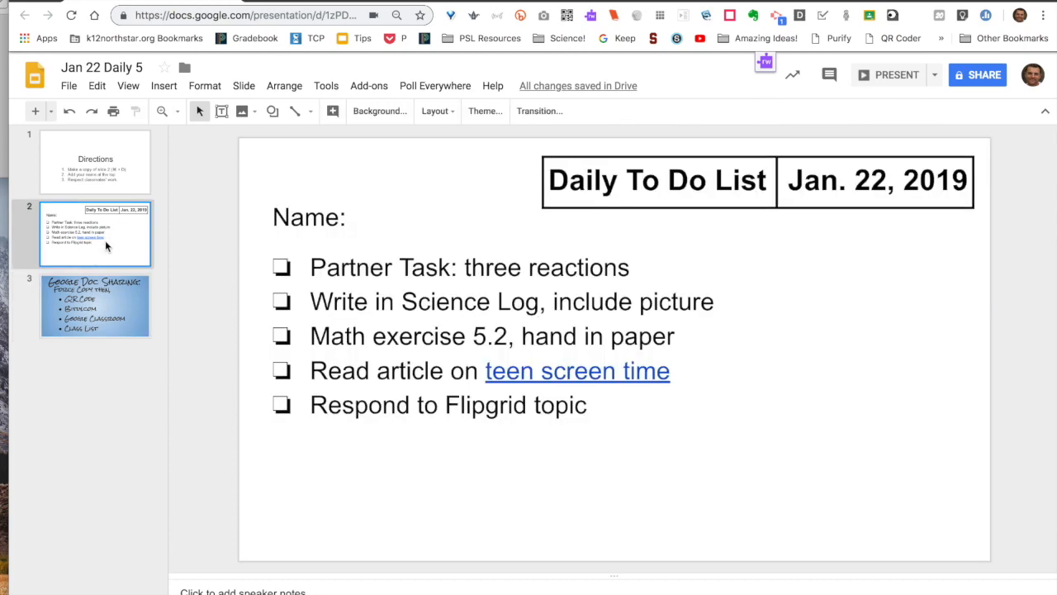
{"action": "left_click", "coordinate": [125, 184]}
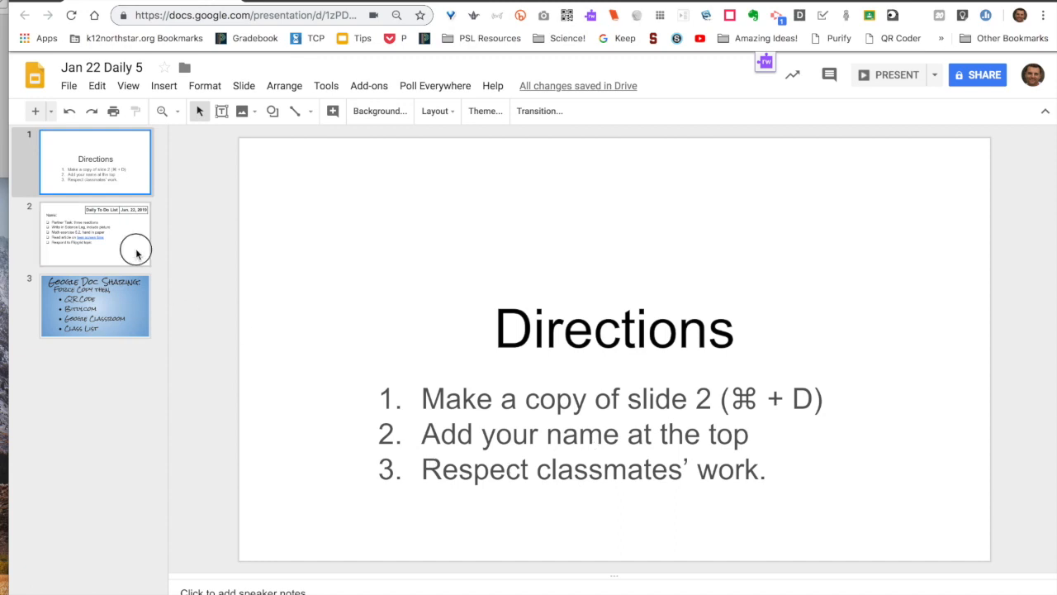
{"action": "left_click", "coordinate": [126, 254]}
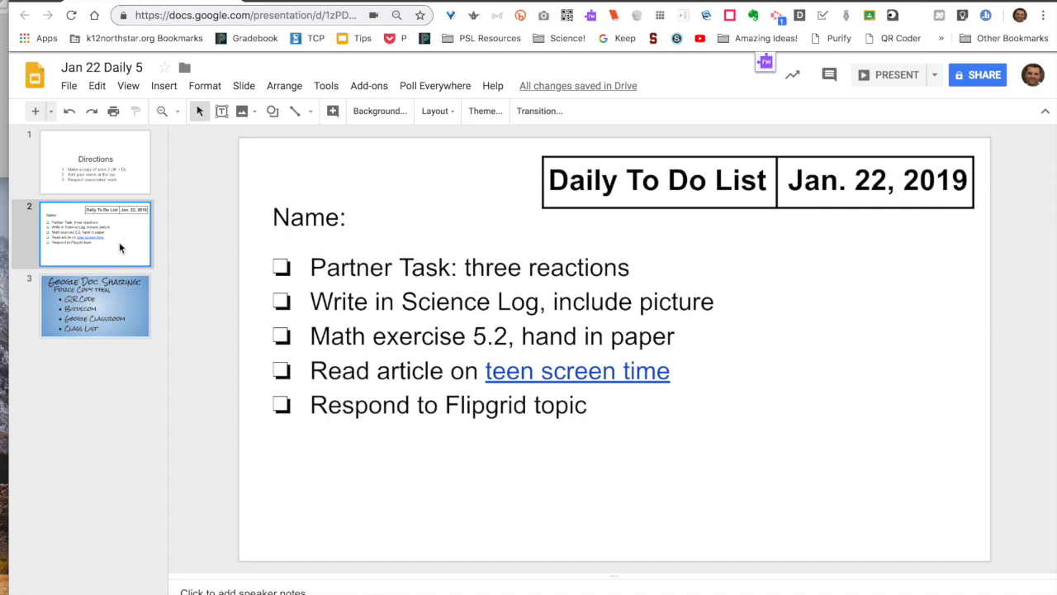
{"action": "key", "text": "super+d"}
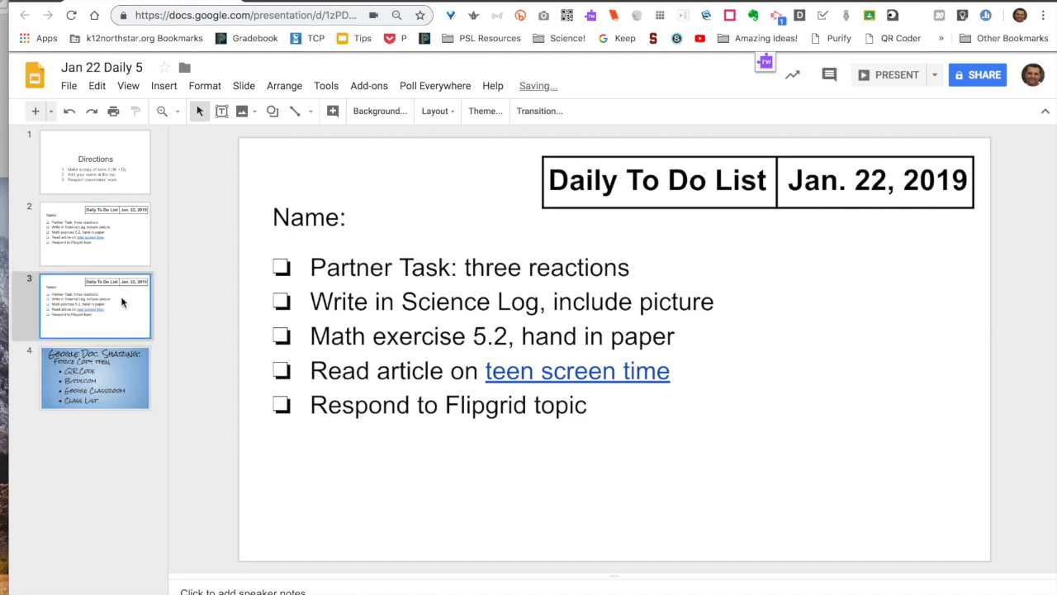
{"action": "left_click", "coordinate": [357, 225]}
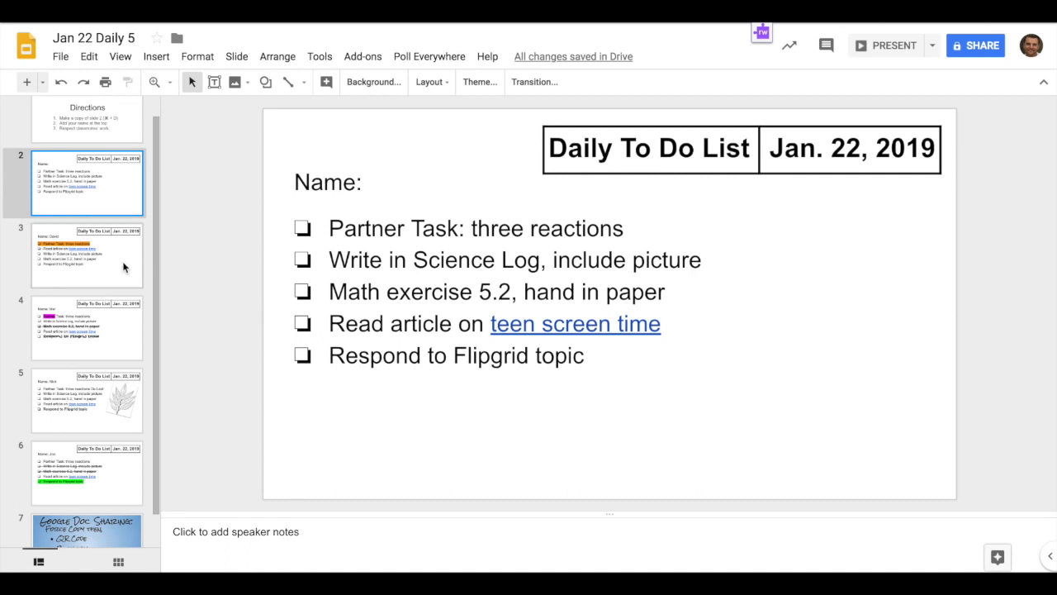
Review the students' filled-in copies, including the leaf picture and green highlight
{"action": "left_click", "coordinate": [120, 265]}
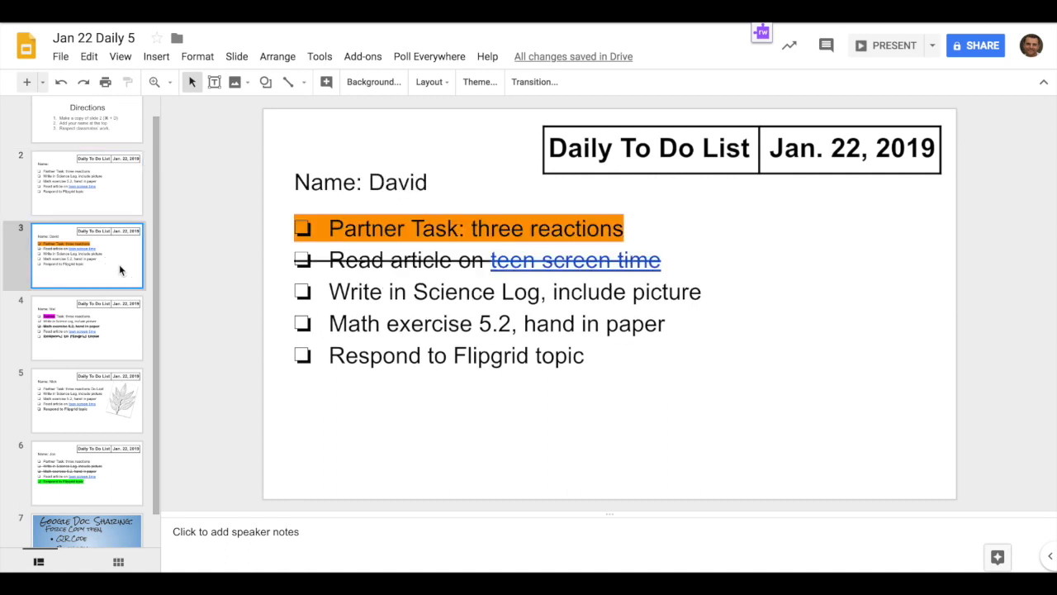
{"action": "left_click", "coordinate": [120, 330]}
{"action": "left_click", "coordinate": [113, 406]}
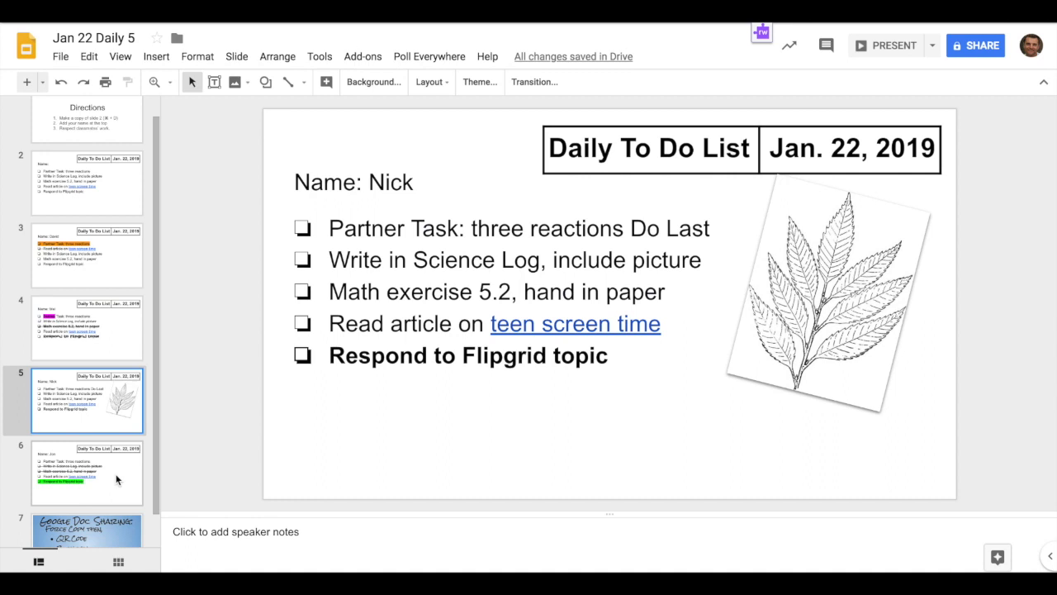
{"action": "left_click", "coordinate": [116, 479]}
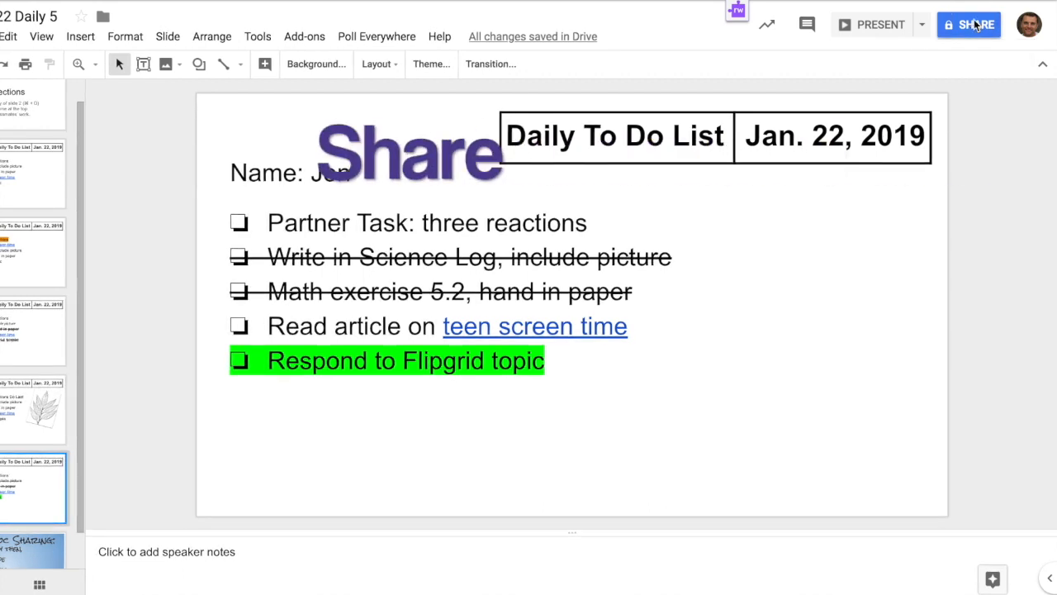
Turn on link sharing so anyone with the link can edit the deck
{"action": "left_click", "coordinate": [977, 26]}
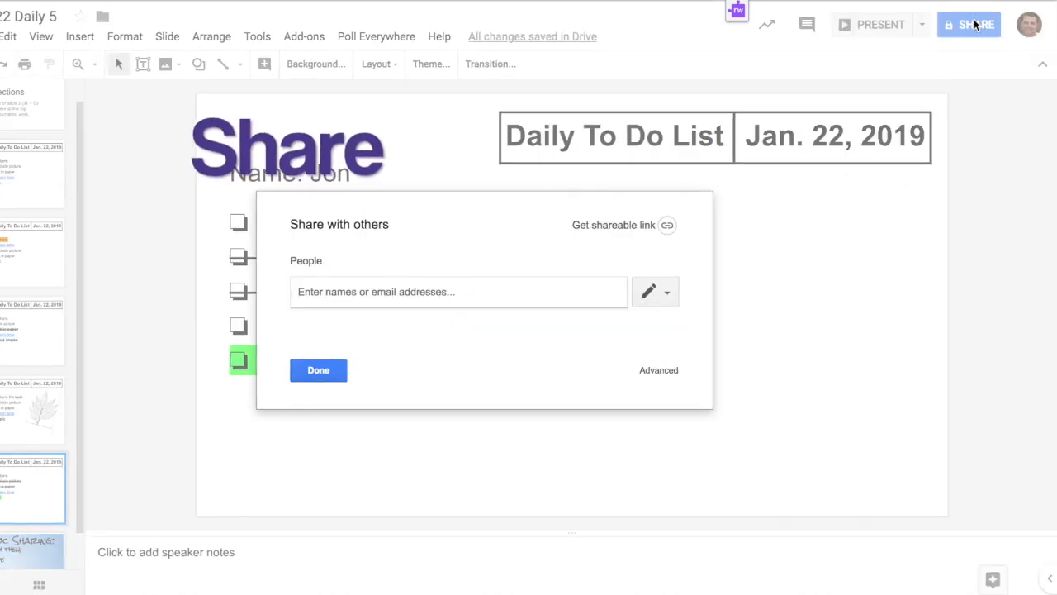
{"action": "left_click", "coordinate": [657, 374]}
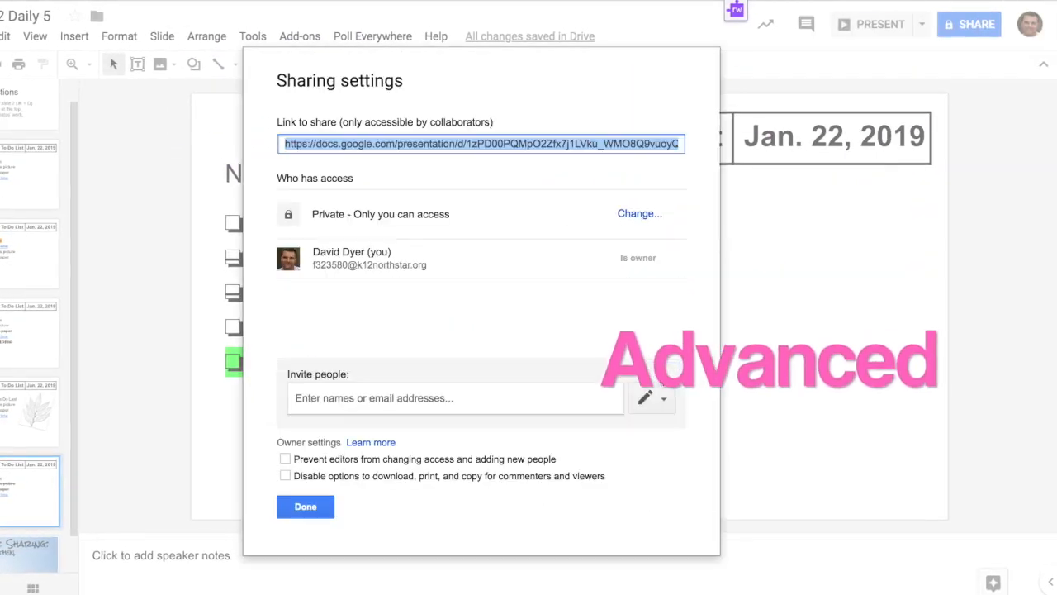
{"action": "left_click", "coordinate": [638, 215]}
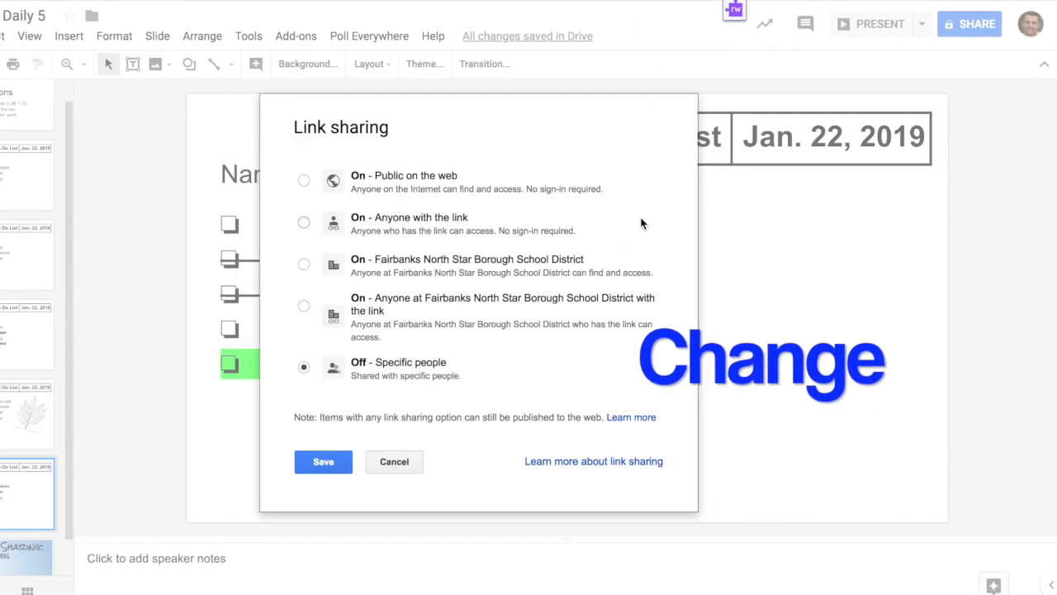
{"action": "left_click", "coordinate": [300, 224]}
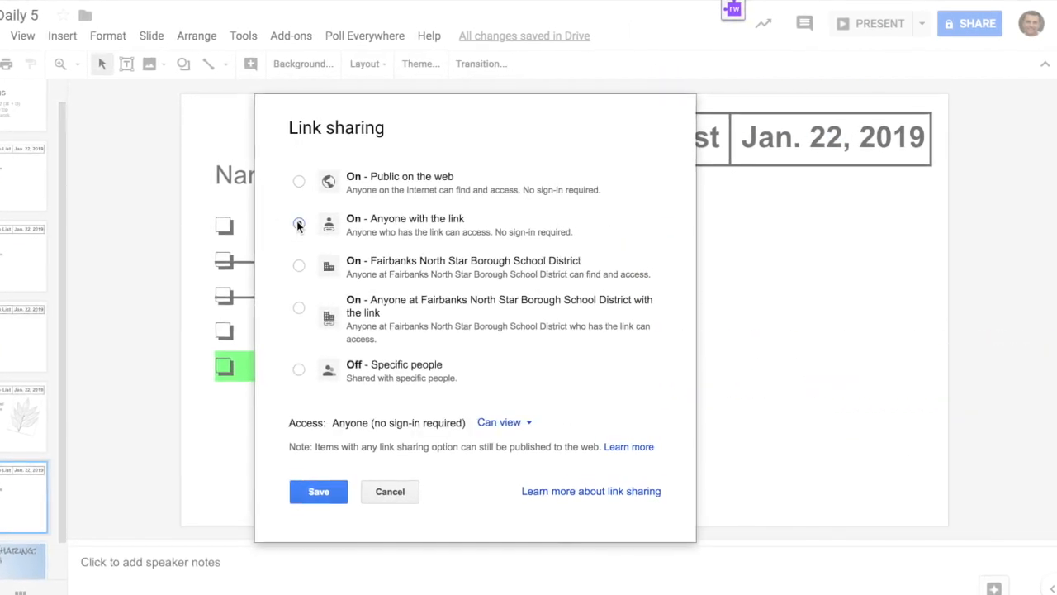
{"action": "left_click", "coordinate": [526, 426]}
{"action": "left_click", "coordinate": [537, 461]}
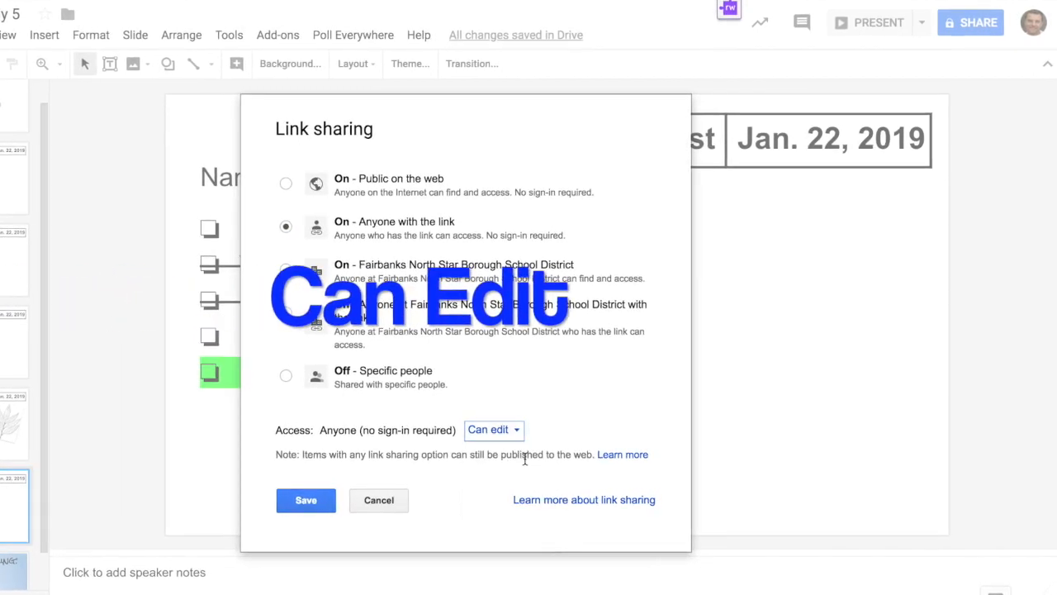
{"action": "left_click", "coordinate": [313, 501]}
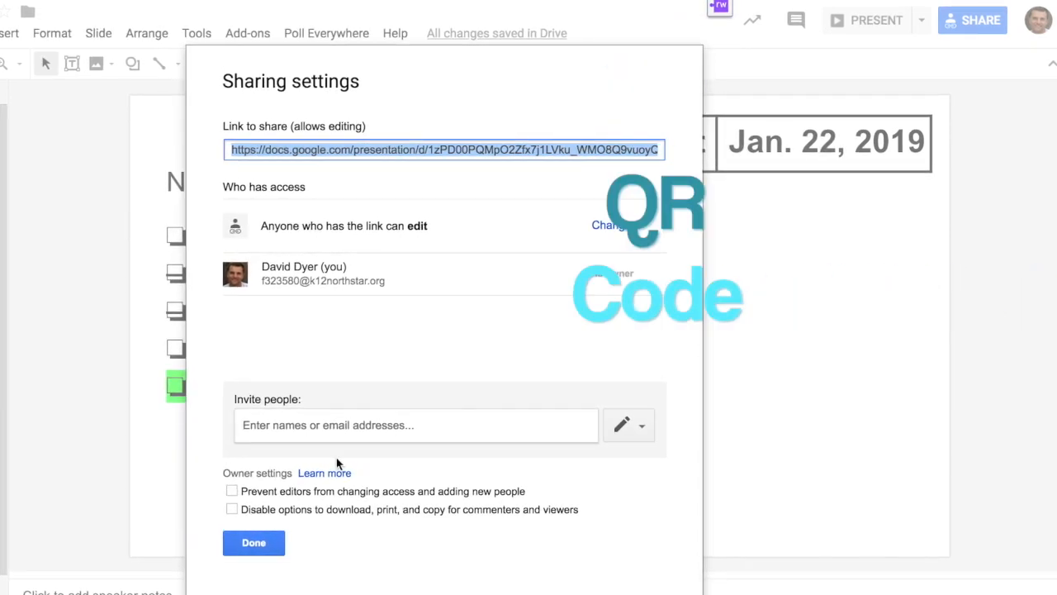
{"action": "left_click", "coordinate": [245, 547]}
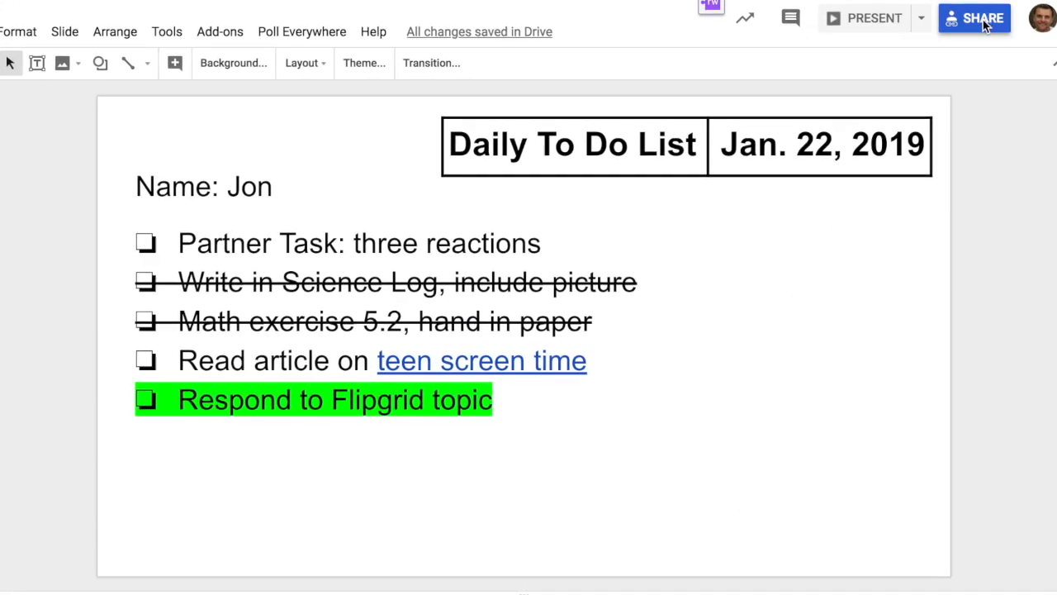
Add the '1st period' contact group of 4 students to the Slides deck's share list
{"action": "left_click", "coordinate": [982, 27]}
{"action": "left_click", "coordinate": [341, 386]}
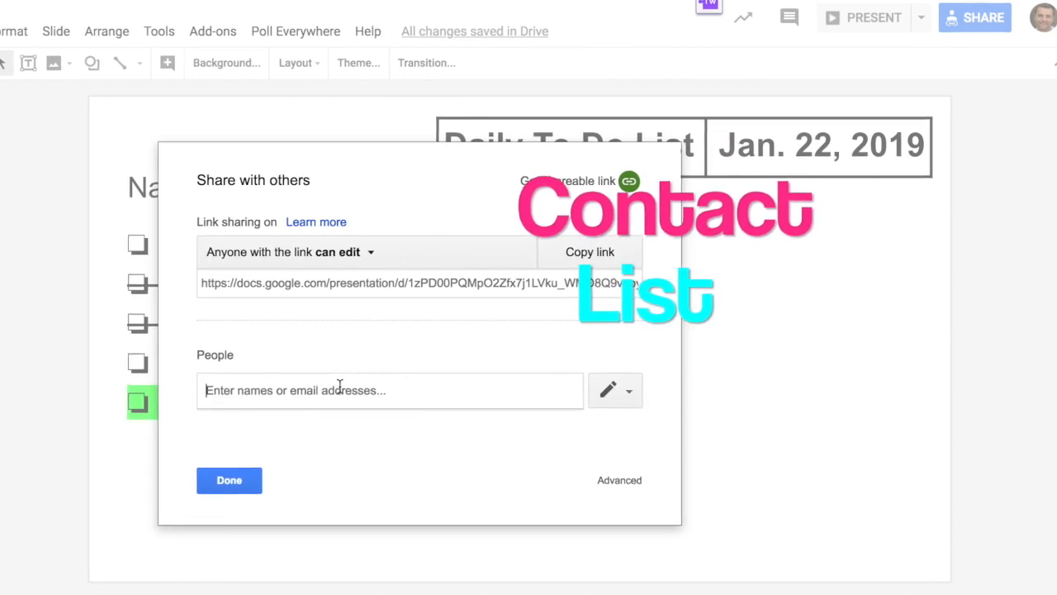
{"action": "type", "text": "is"}
{"action": "key", "text": "BackSpace"}
{"action": "key", "text": "BackSpace"}
{"action": "type", "text": "1st"}
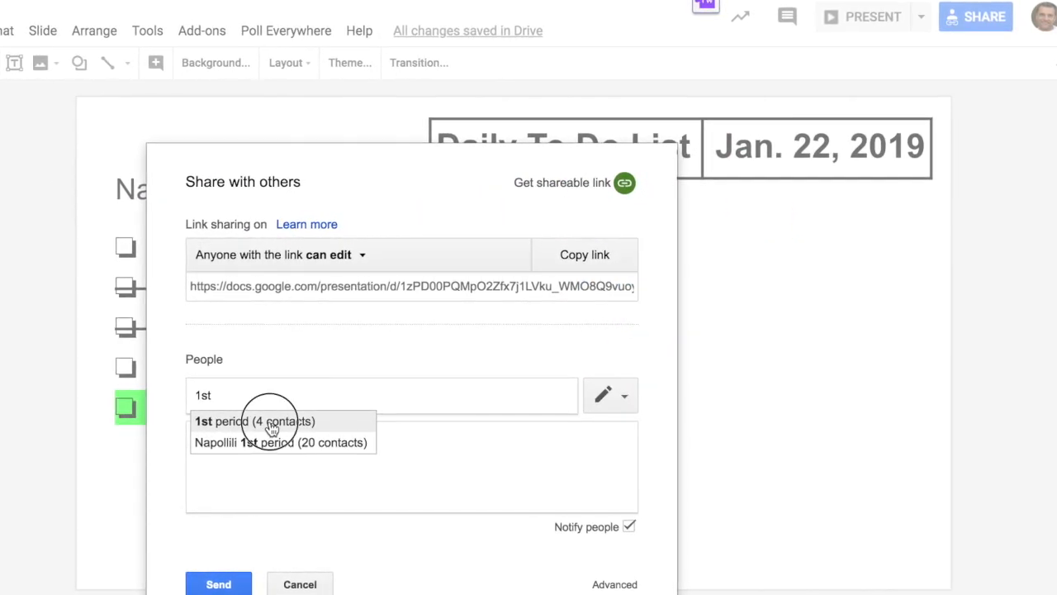
{"action": "left_click", "coordinate": [272, 423]}
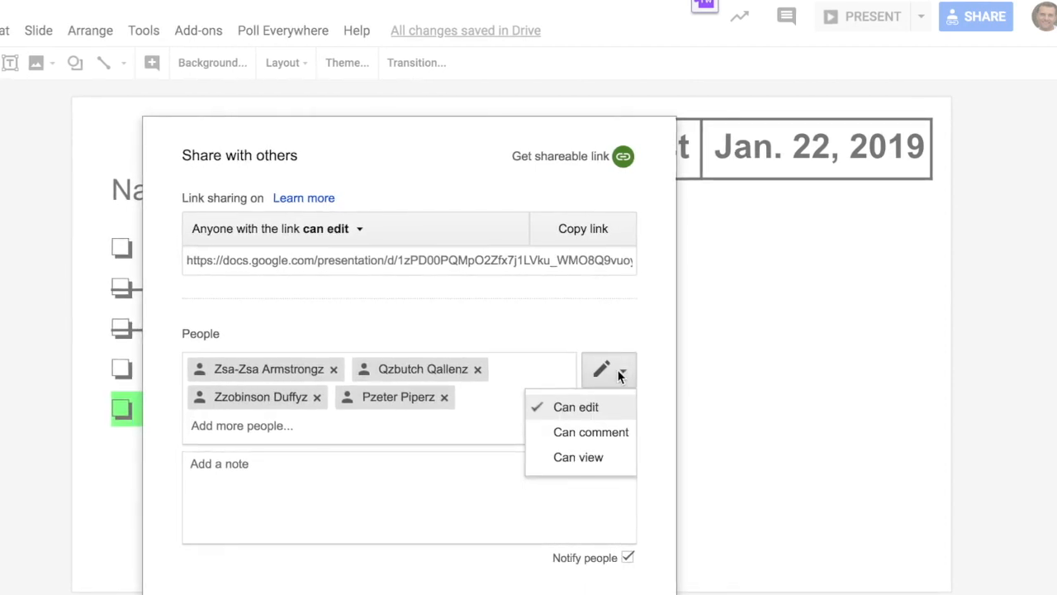